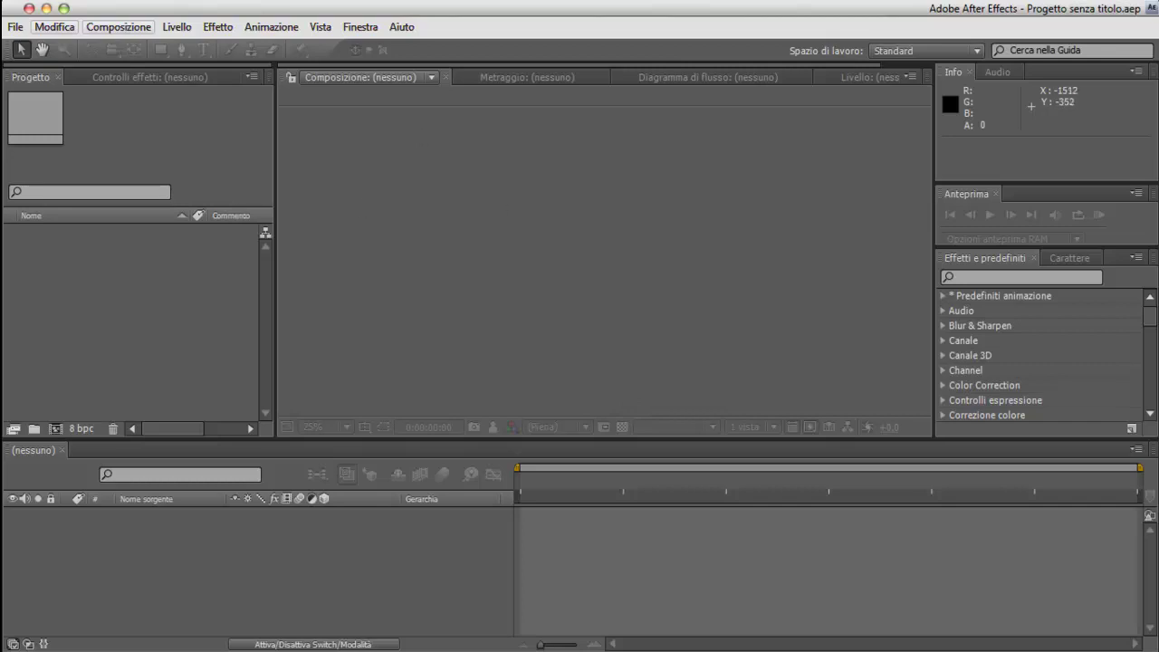
Switch from the empty After Effects project to the 'after effects' clips folder.
key(alt+Tab)
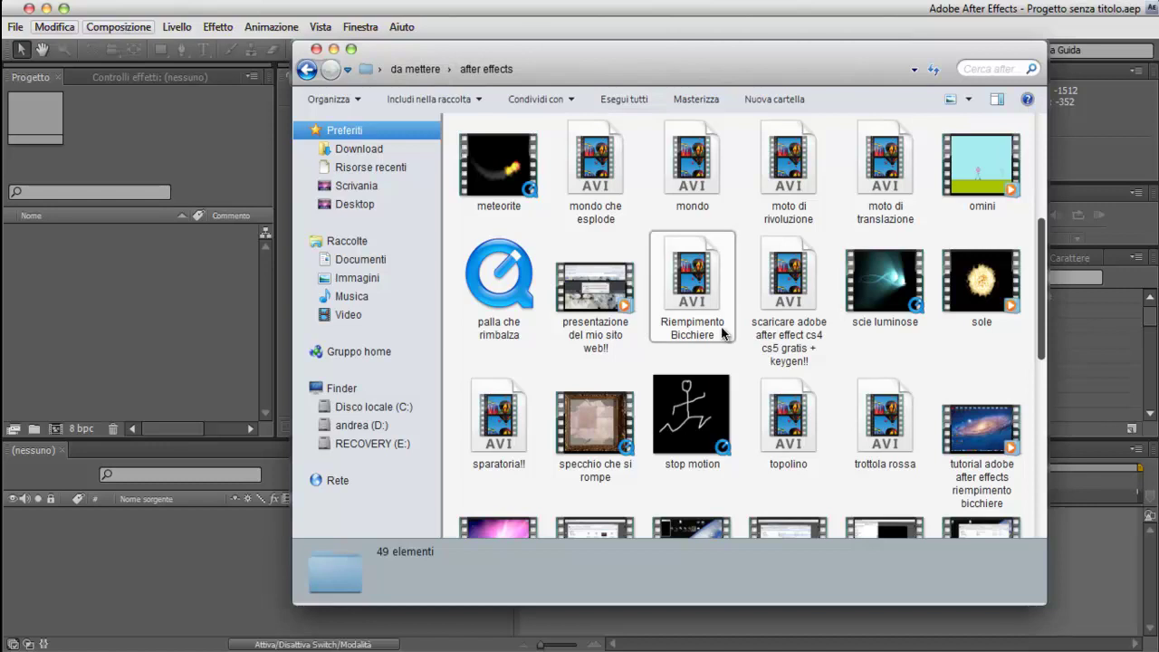
Play the 'moto di rivoluzione' clip in Windows Media Player.
click(850, 322)
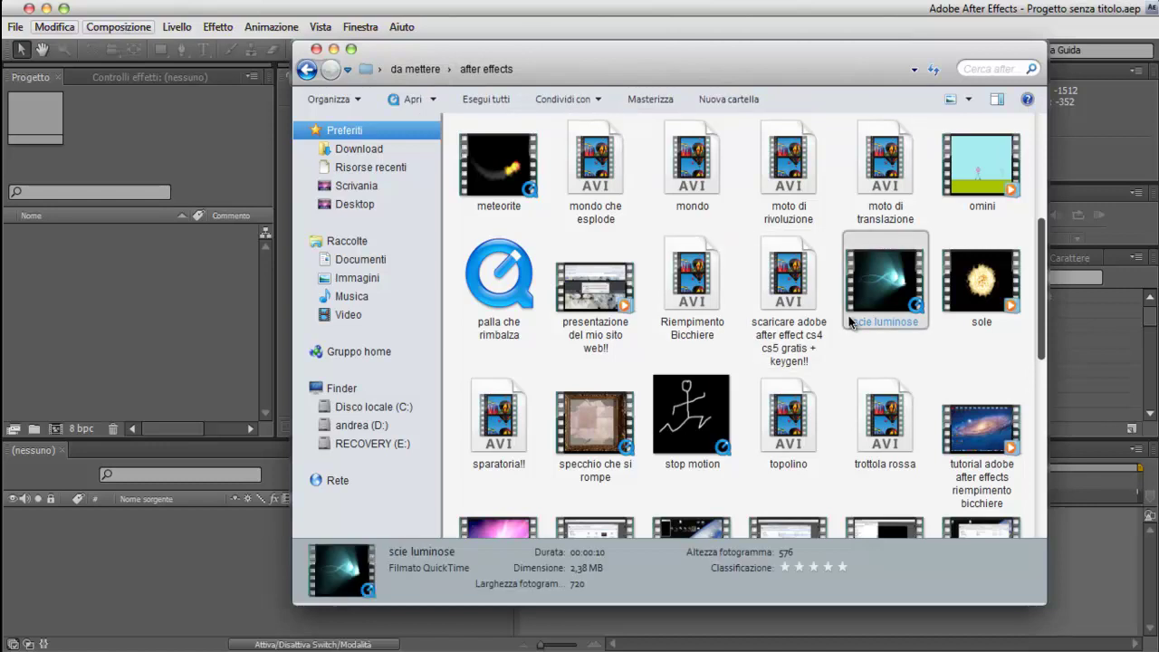
click(789, 187)
double_click(789, 187)
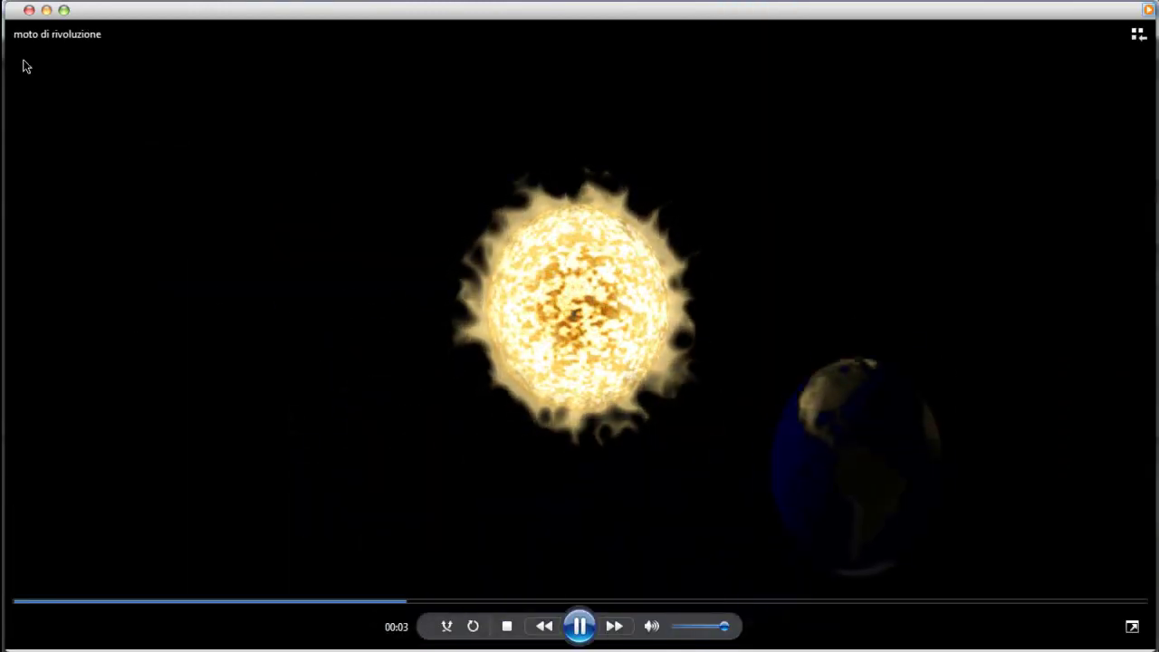
Close Windows Media Player after watching the planet revolution clip.
click(28, 10)
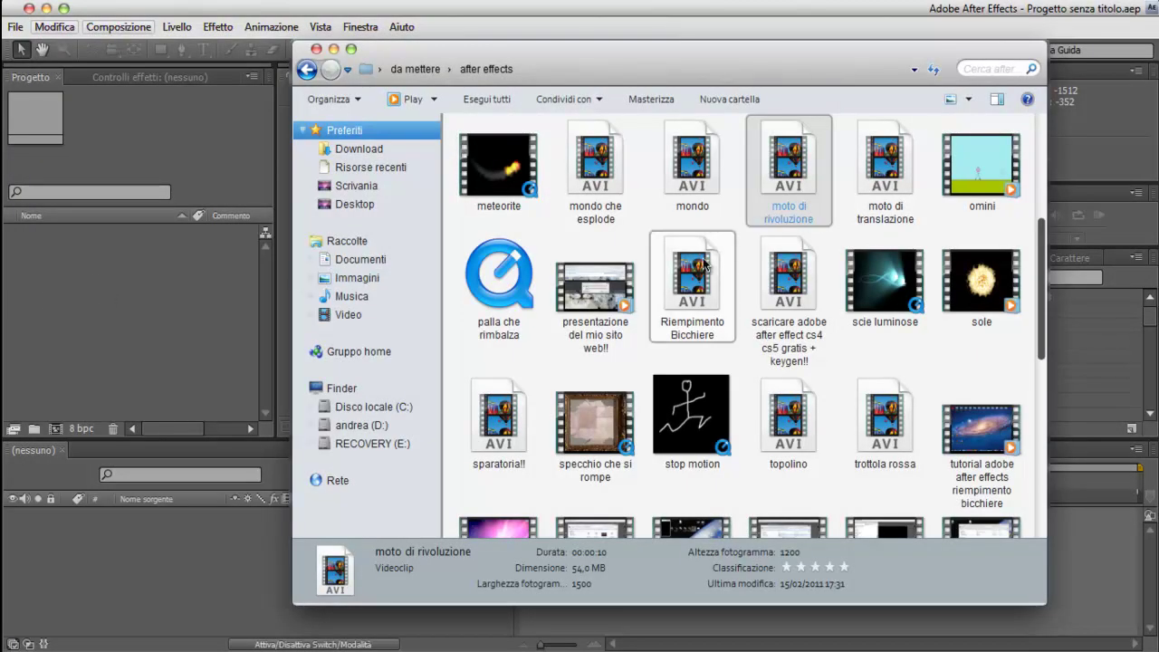
Drag moto di rivoluzione.avi into the After Effects Project panel and close the clips folder.
drag(811, 213, 165, 409)
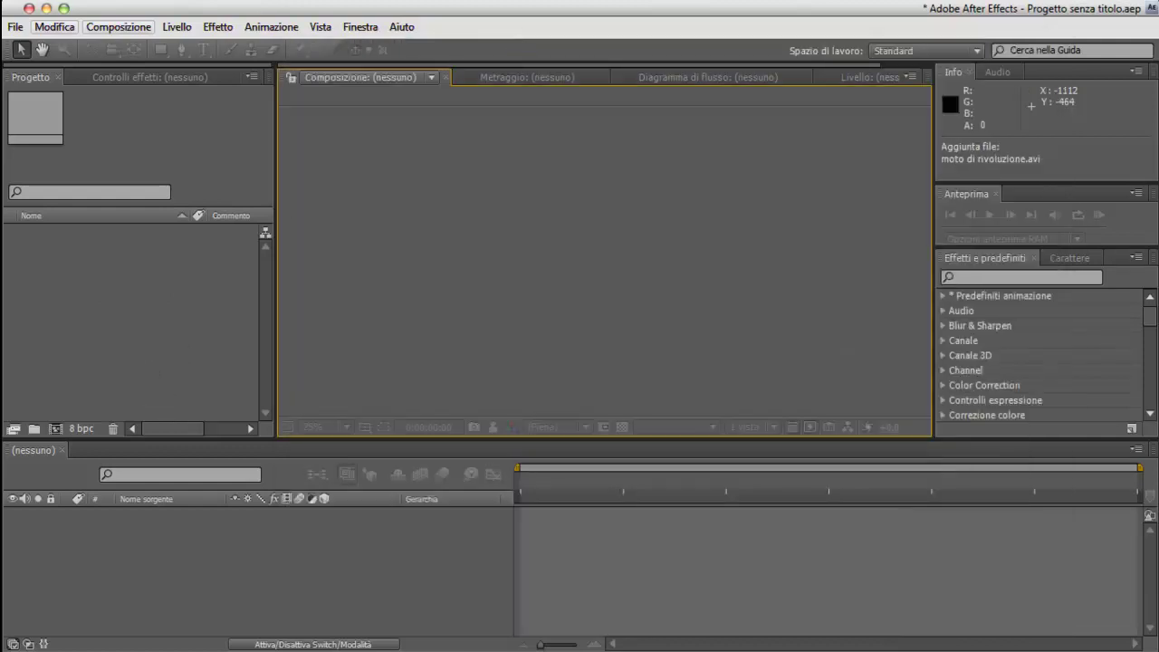
key(alt+Tab)
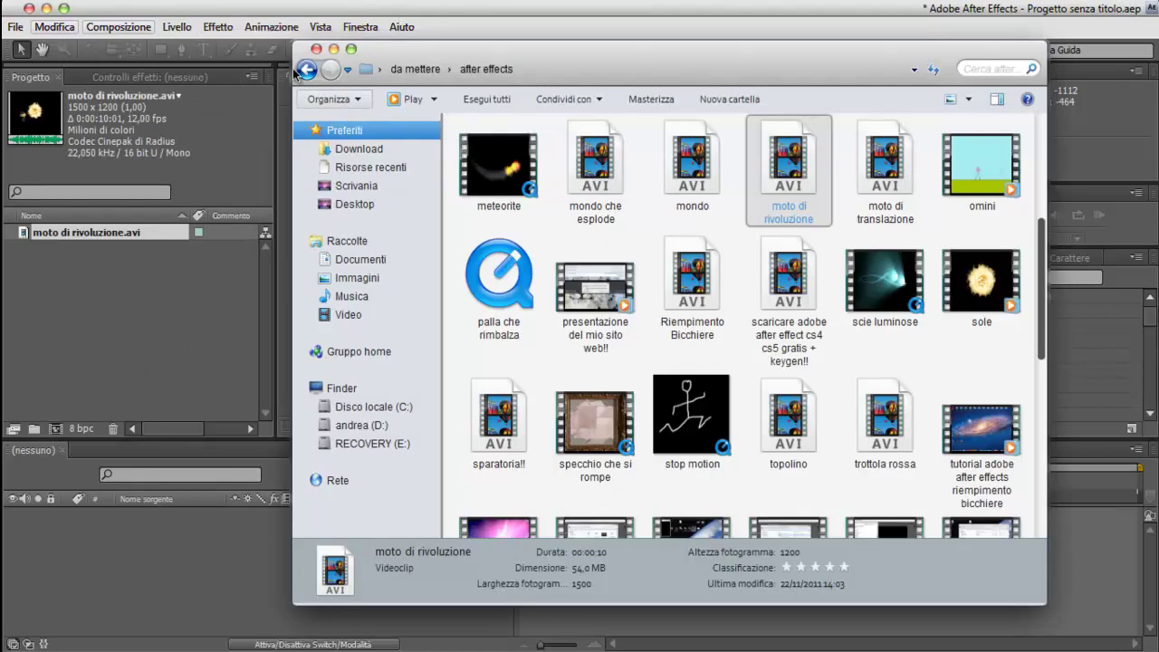
click(315, 48)
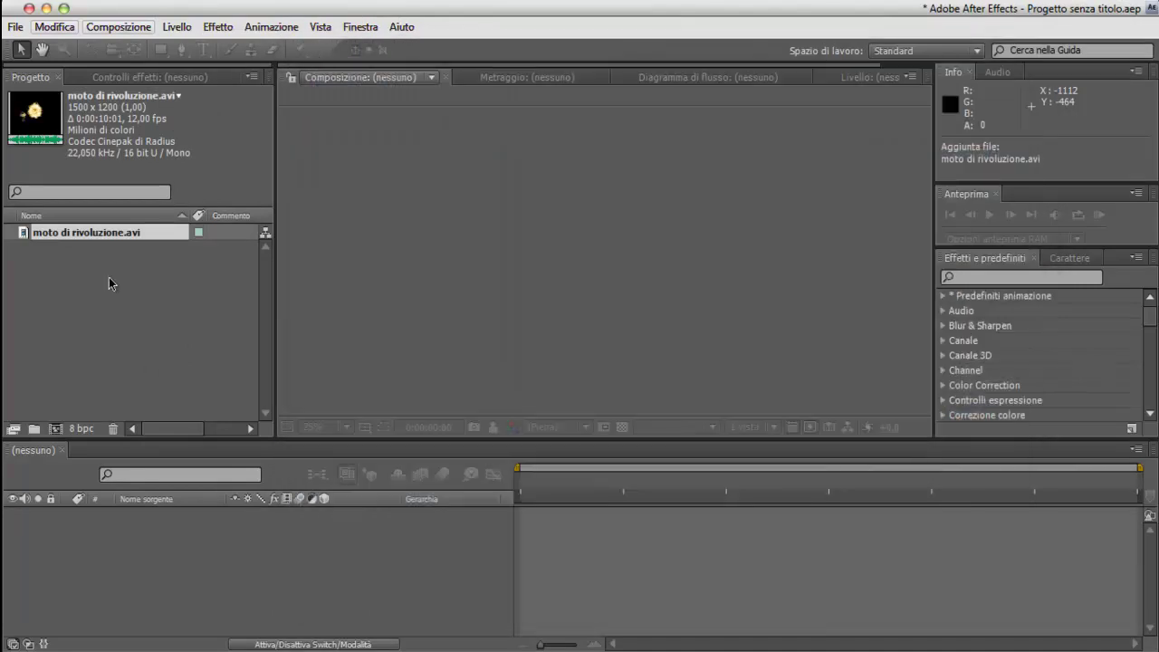
Search the Effects & Presets panel for 'tv' to list the TV rotta presets.
click(111, 303)
click(639, 269)
click(1034, 276)
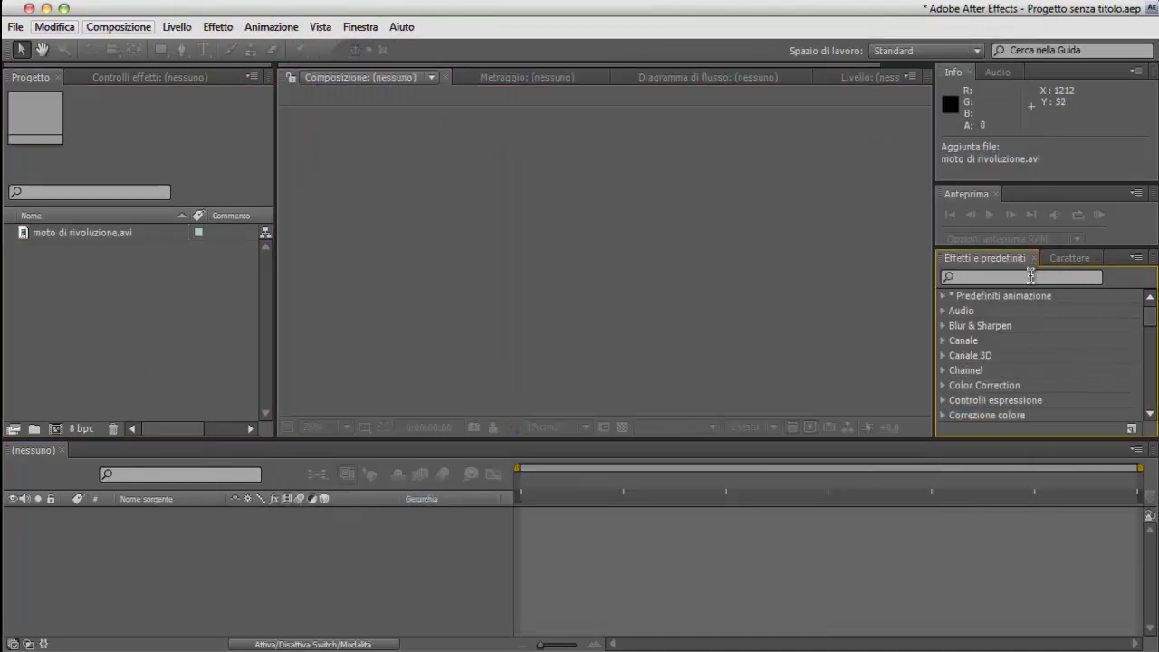
click(350, 29)
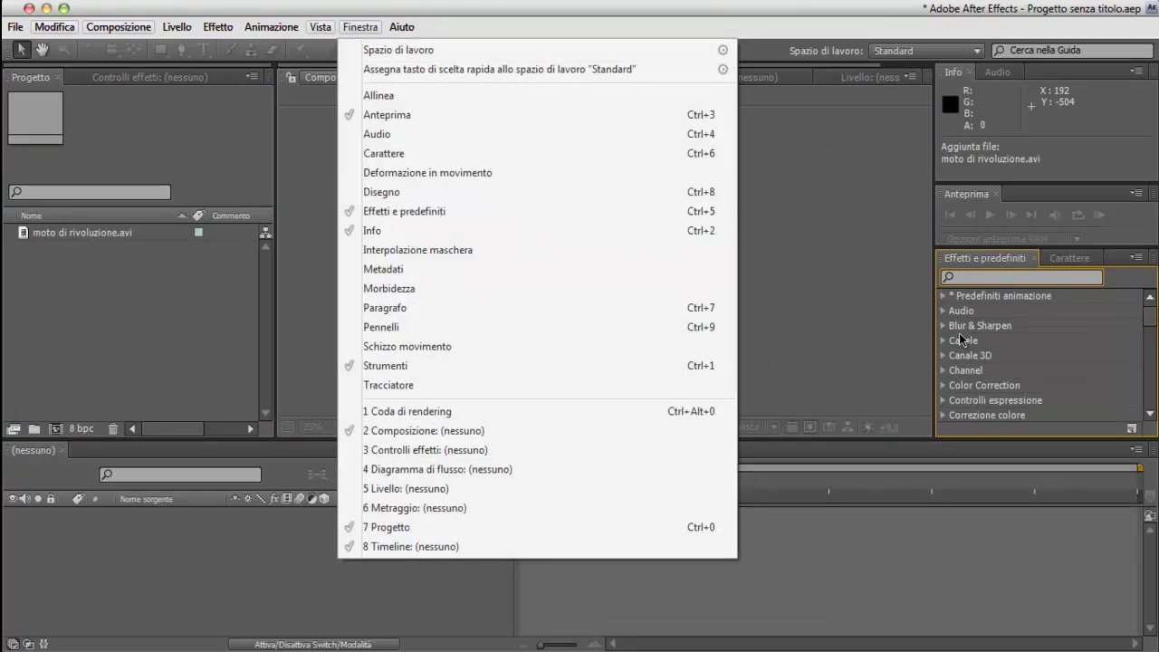
click(991, 275)
text(t)
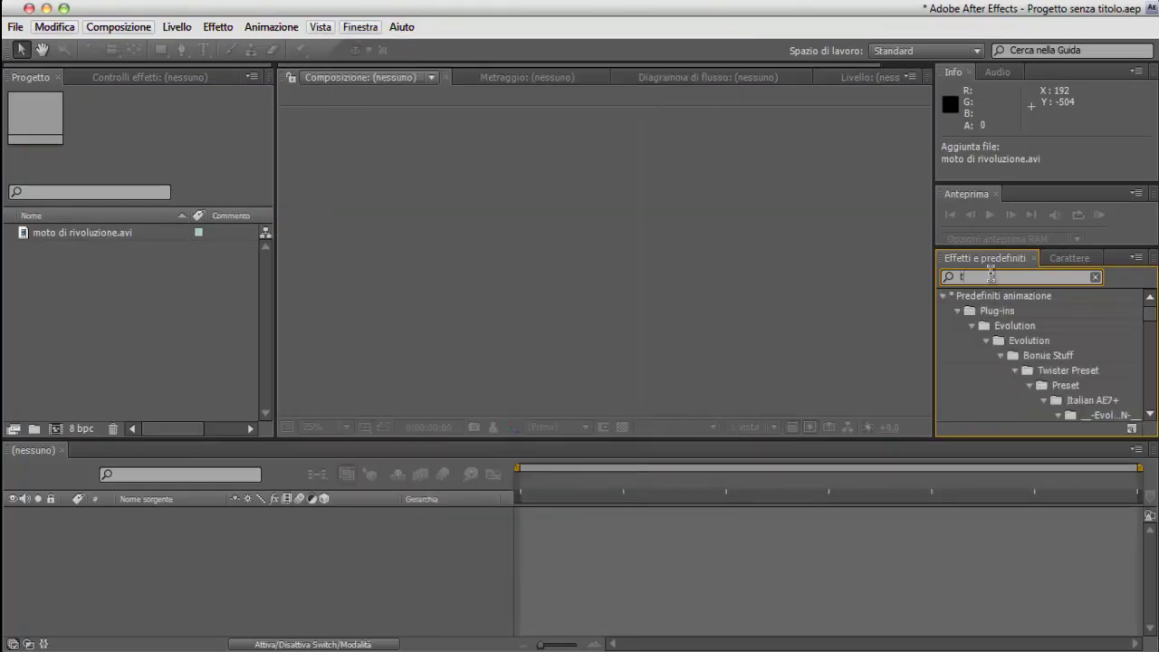
text(v)
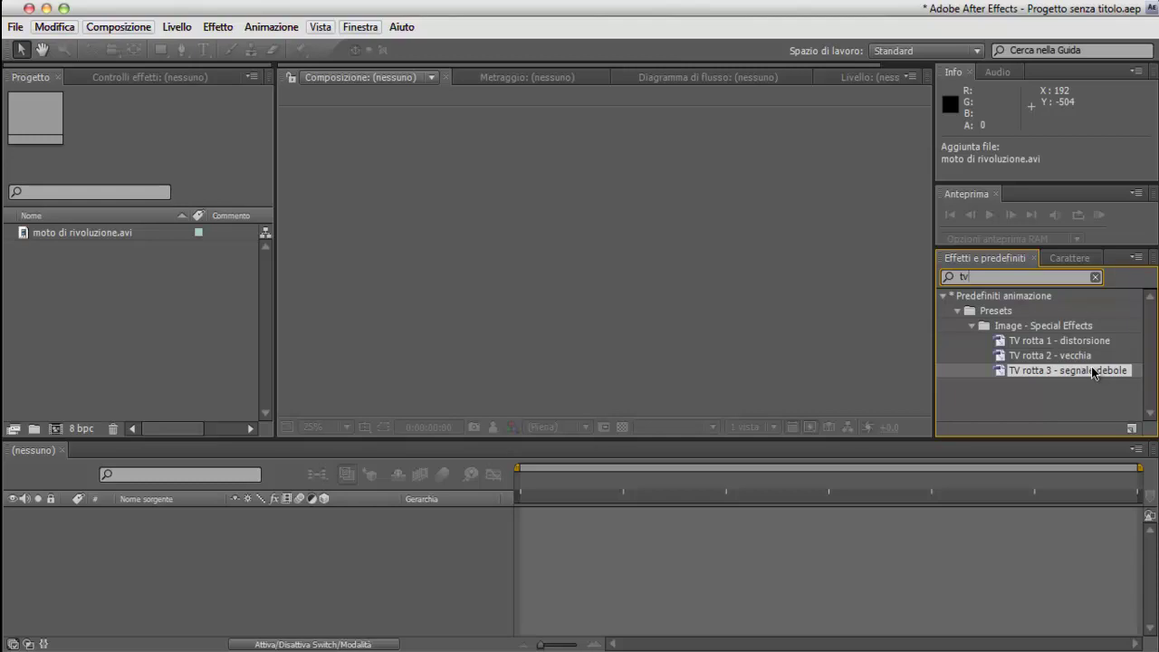
Create a 'moto di rivoluzione' comp and apply 'TV rotta 3 - segnale debole' to its layer.
drag(76, 237, 177, 574)
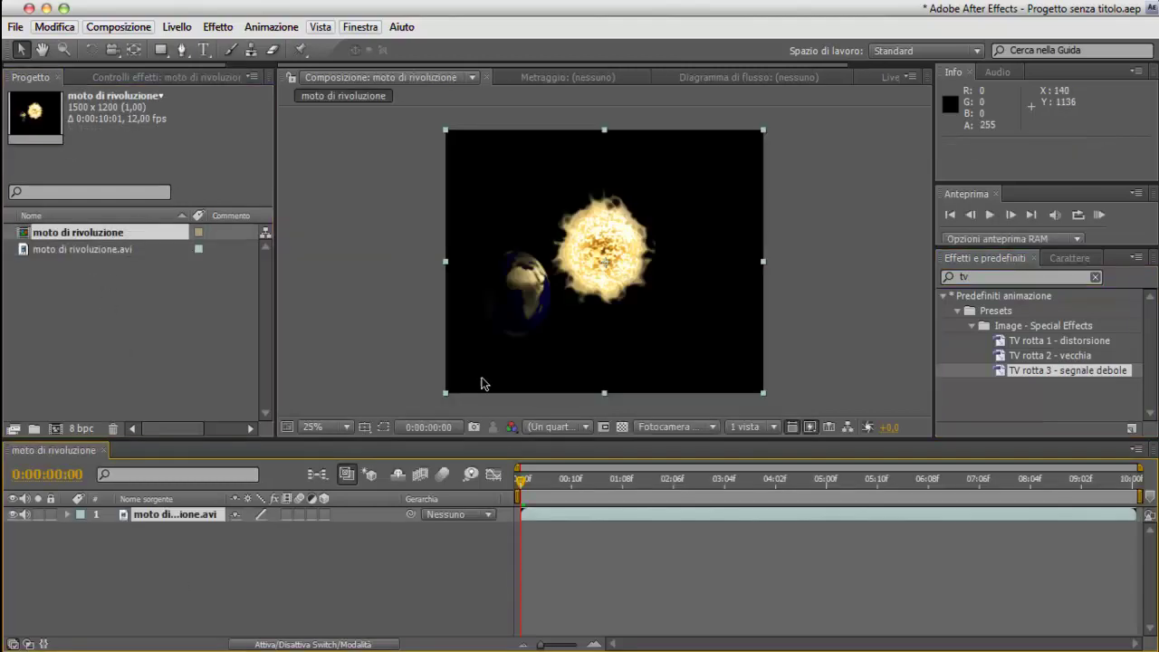
drag(1071, 376, 538, 302)
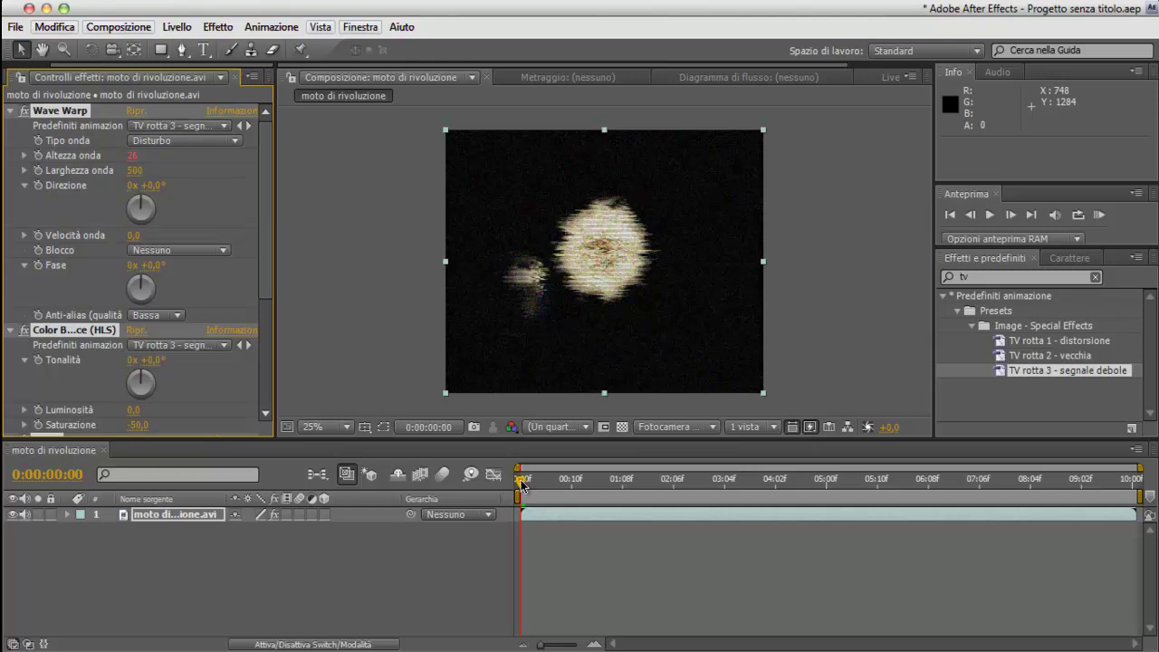
mouse_move(523, 485)
mouse_down()
mouse_move(737, 480)
mouse_move(826, 493)
mouse_up()
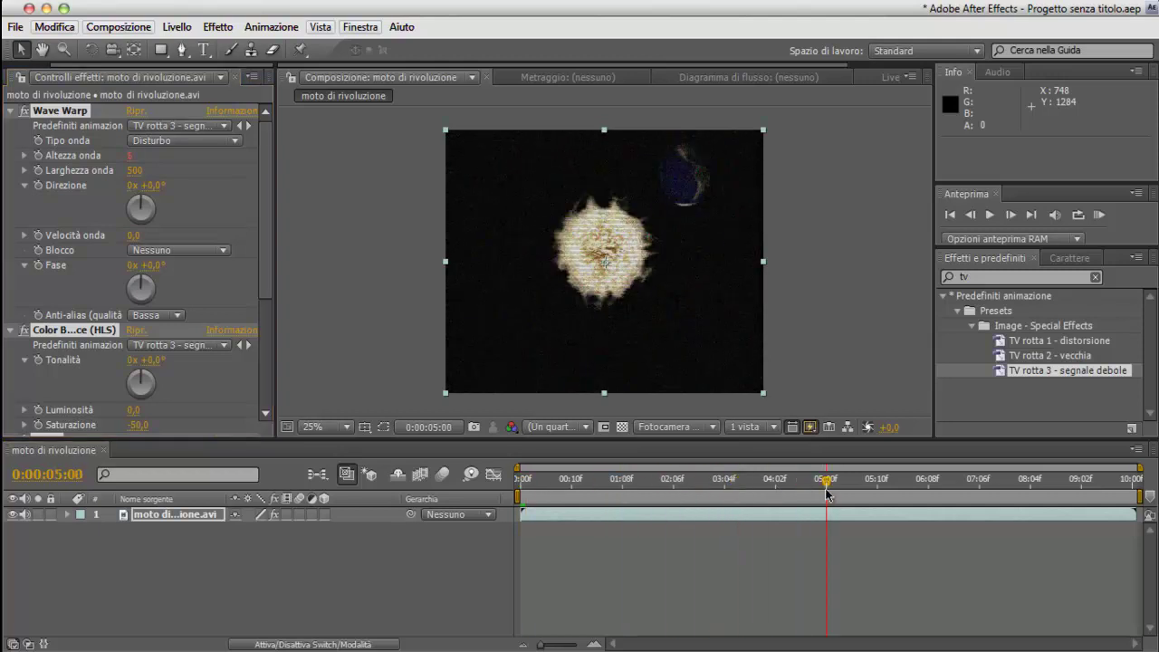
key(Home)
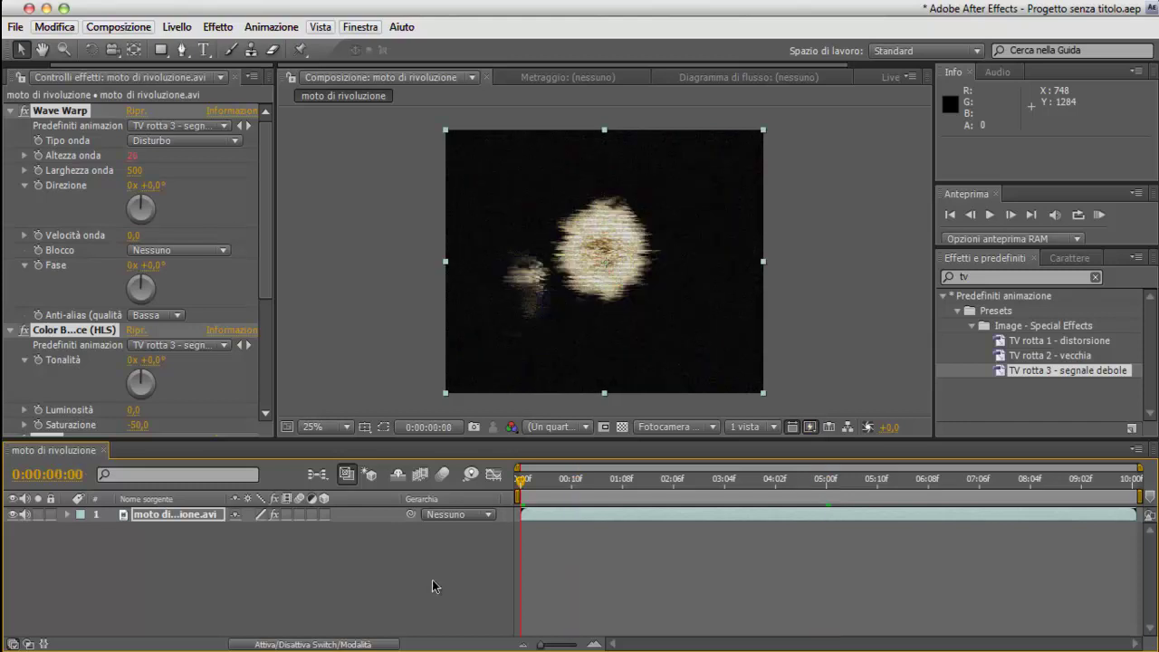
Toggle Wave Warp on and off to compare, leaving it disabled.
click(432, 579)
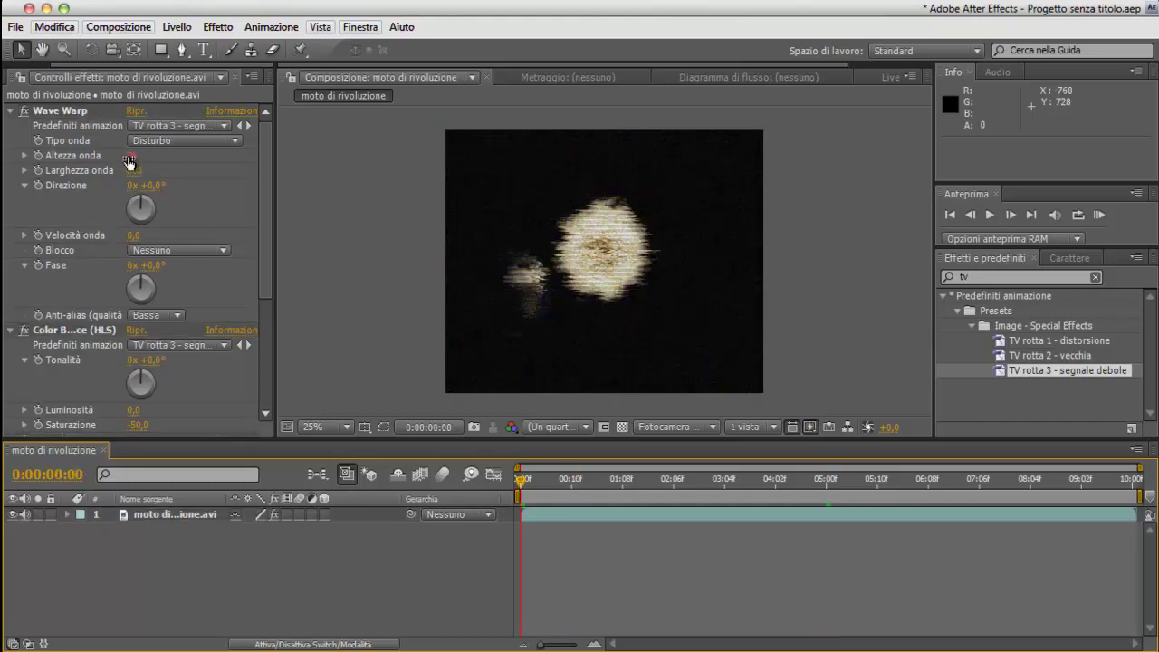
mouse_move(265, 211)
mouse_down()
mouse_move(268, 350)
mouse_move(246, 36)
mouse_up()
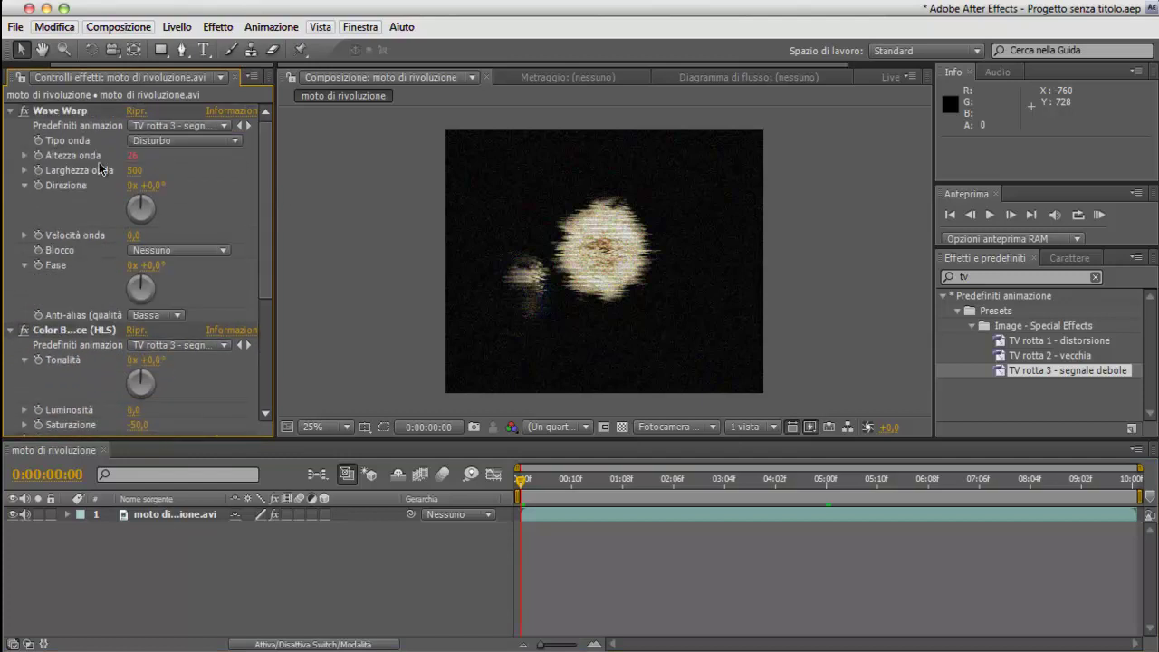
click(23, 112)
click(22, 113)
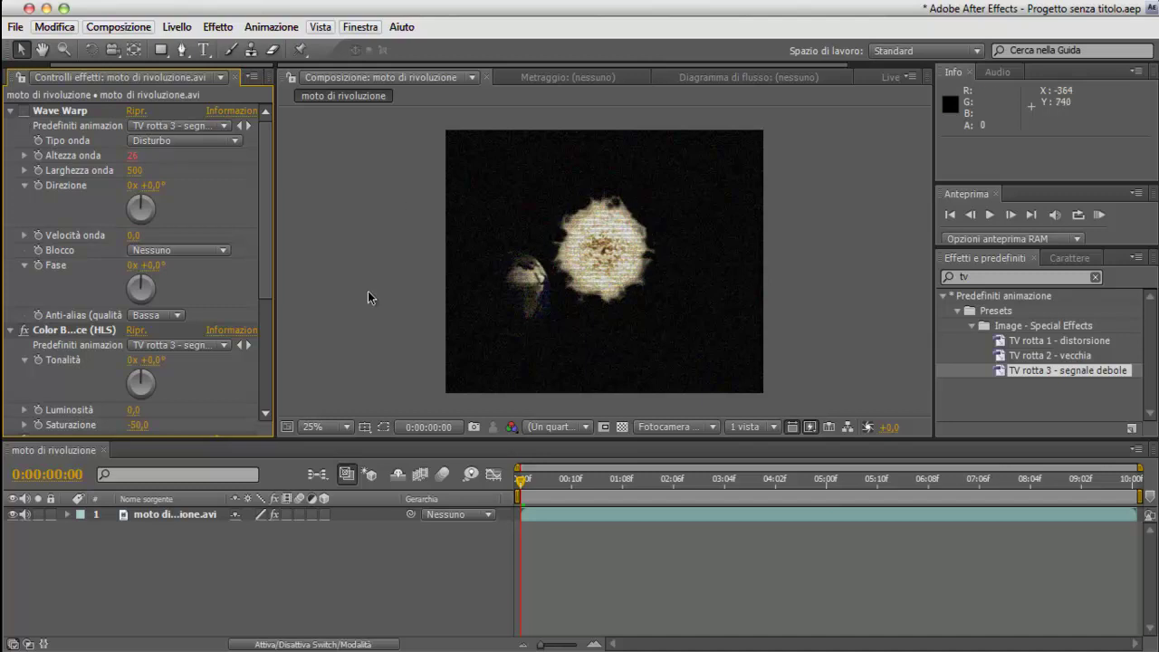
click(23, 112)
click(22, 113)
click(23, 112)
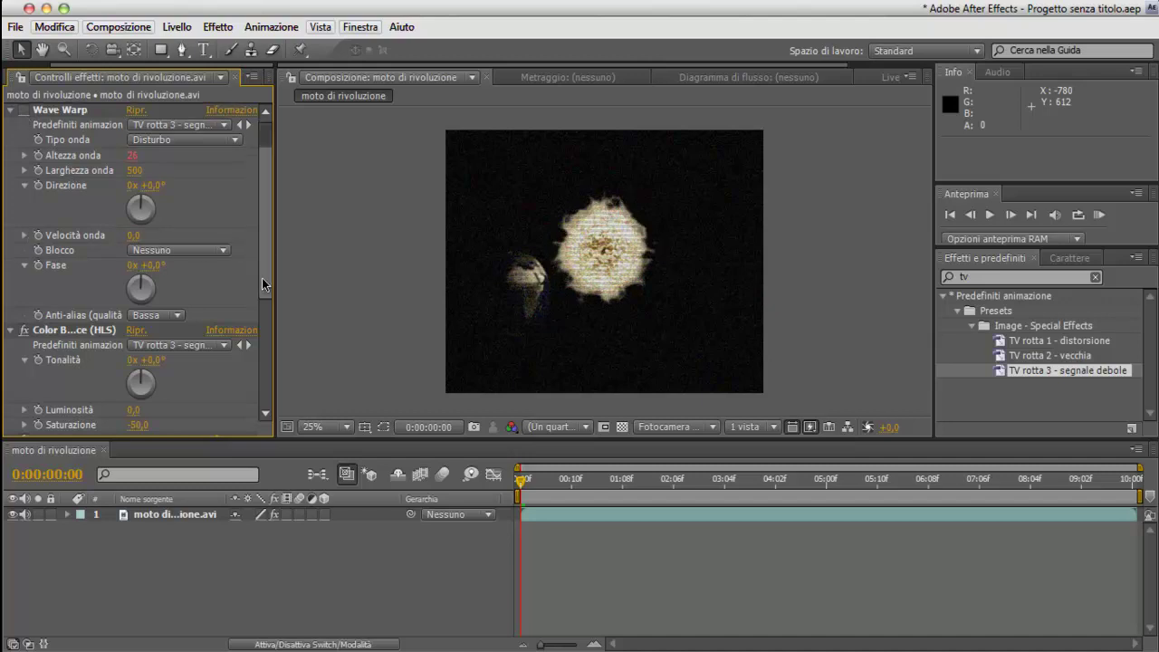
Toggle Color Balance (HLS) to compare colours, leaving it enabled.
scroll(258, 291, down, 2)
click(25, 289)
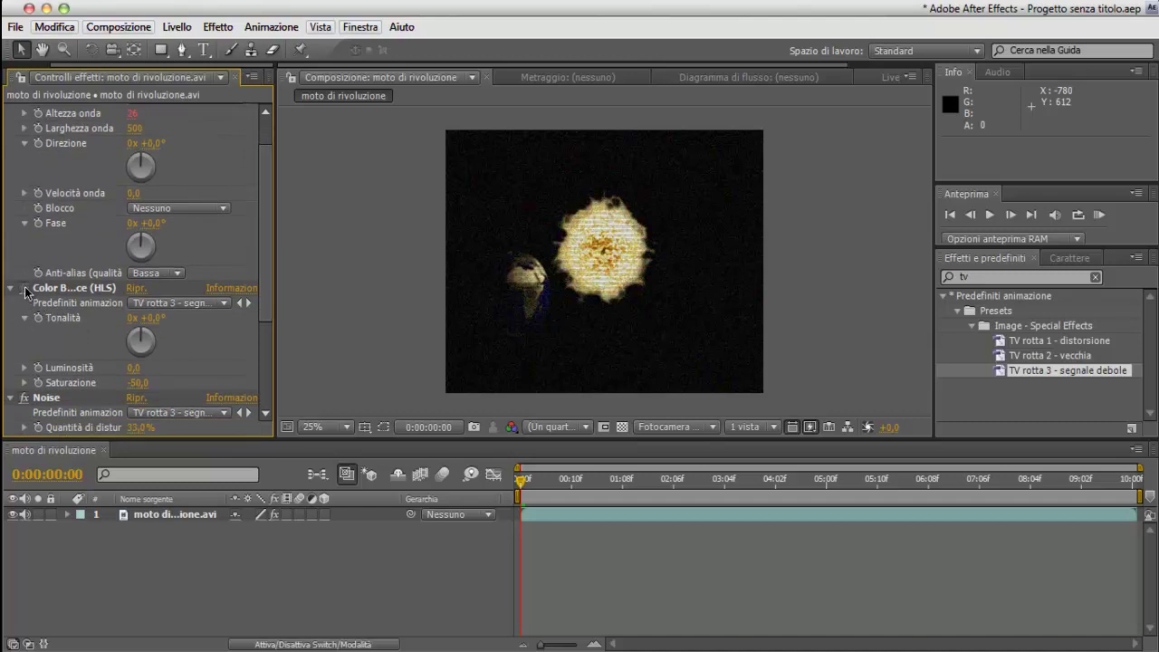
click(25, 289)
click(25, 289)
click(25, 288)
click(25, 289)
Toggle the Noise effect while checking frame 0:00:00:10, leaving Noise enabled.
drag(263, 308, 260, 369)
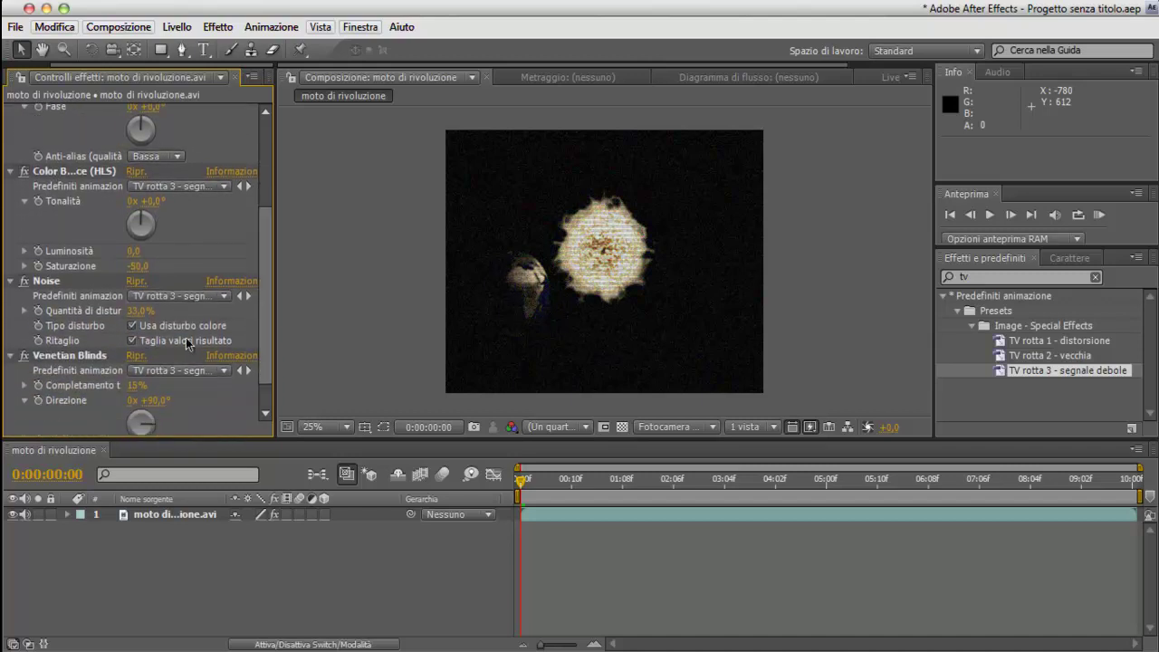
click(24, 283)
click(25, 283)
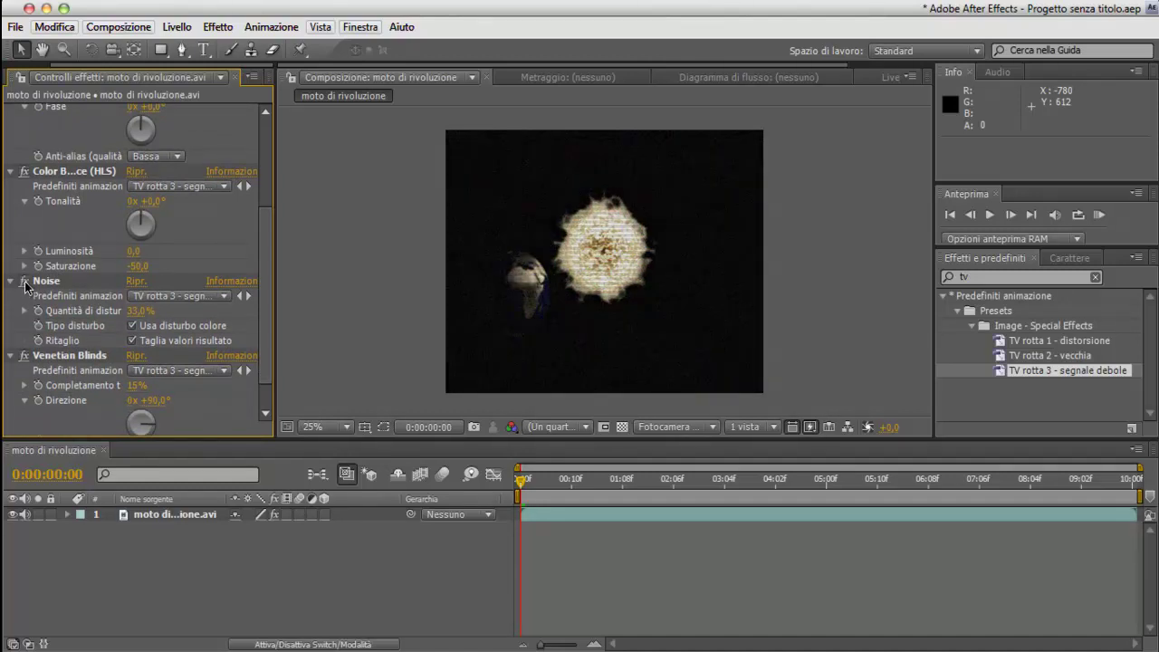
click(24, 283)
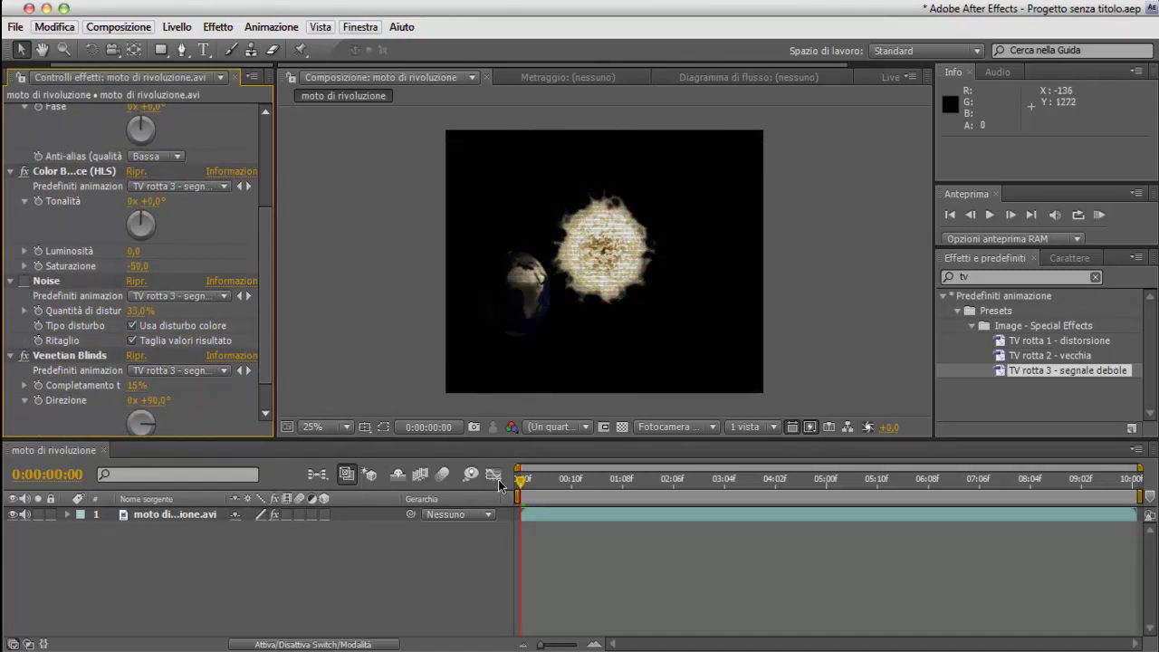
click(526, 480)
click(572, 479)
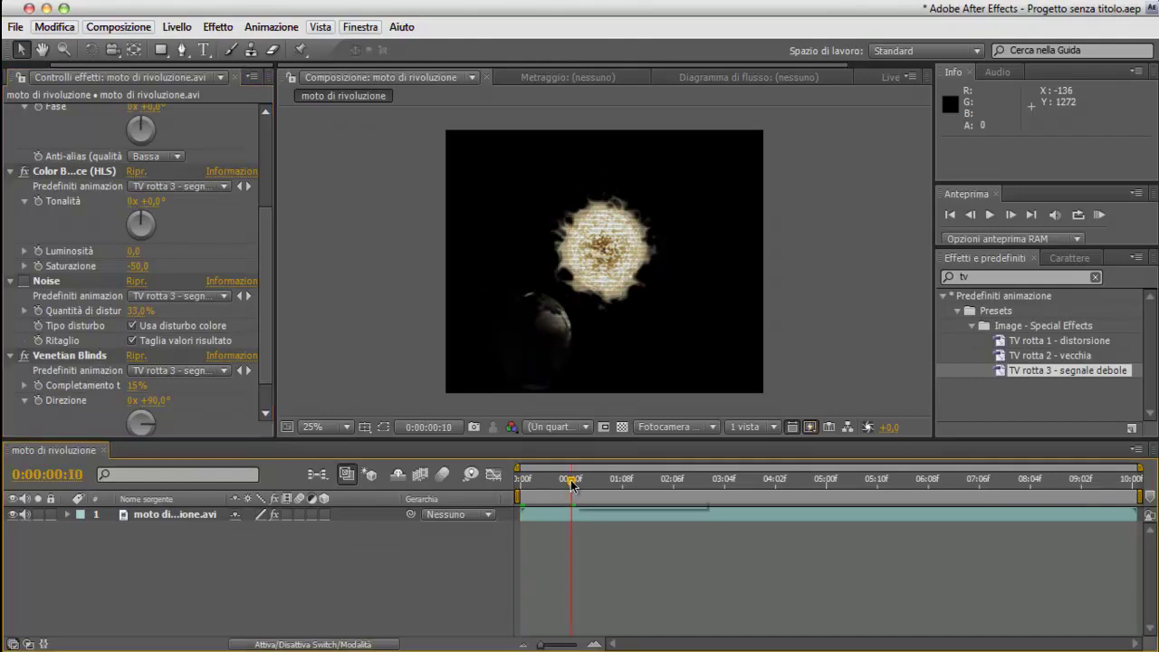
click(25, 282)
click(24, 281)
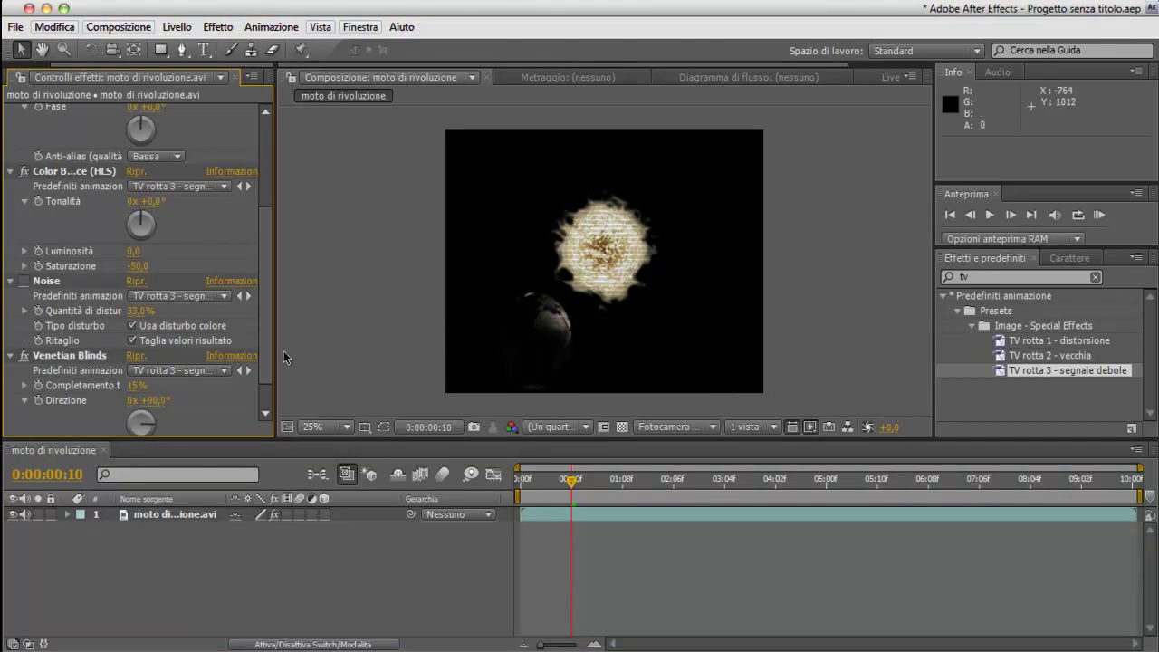
click(25, 282)
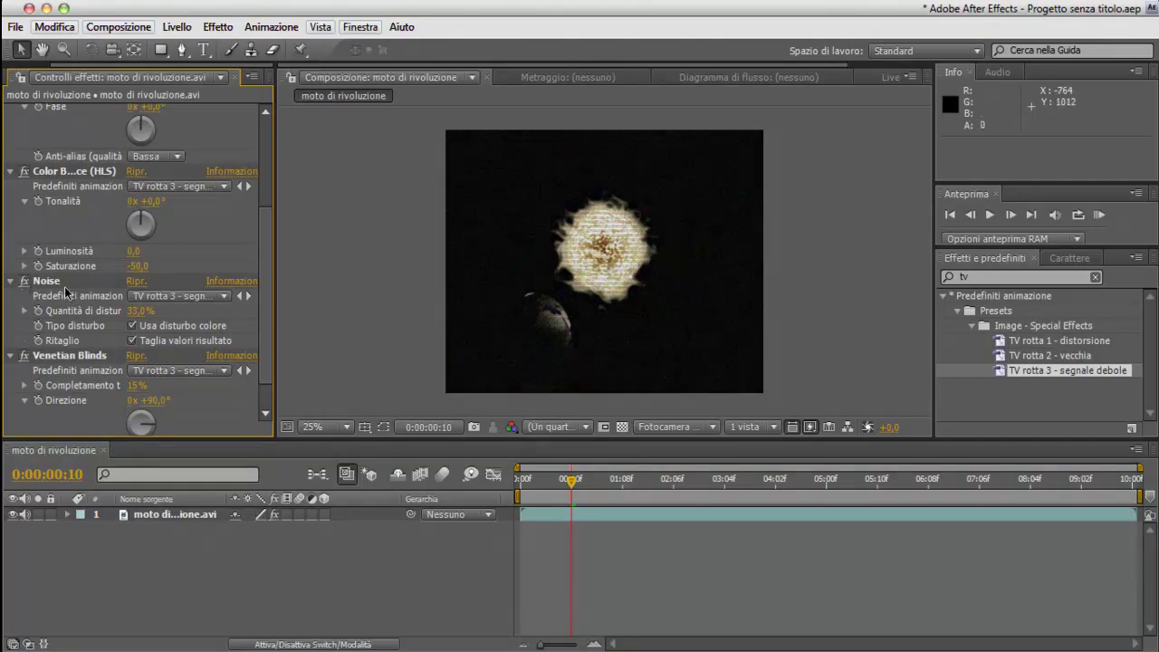
Toggle Venetian Blinds to compare, leave it on, and re-enable Wave Warp.
scroll(268, 333, down, 1)
scroll(268, 344, down, 2)
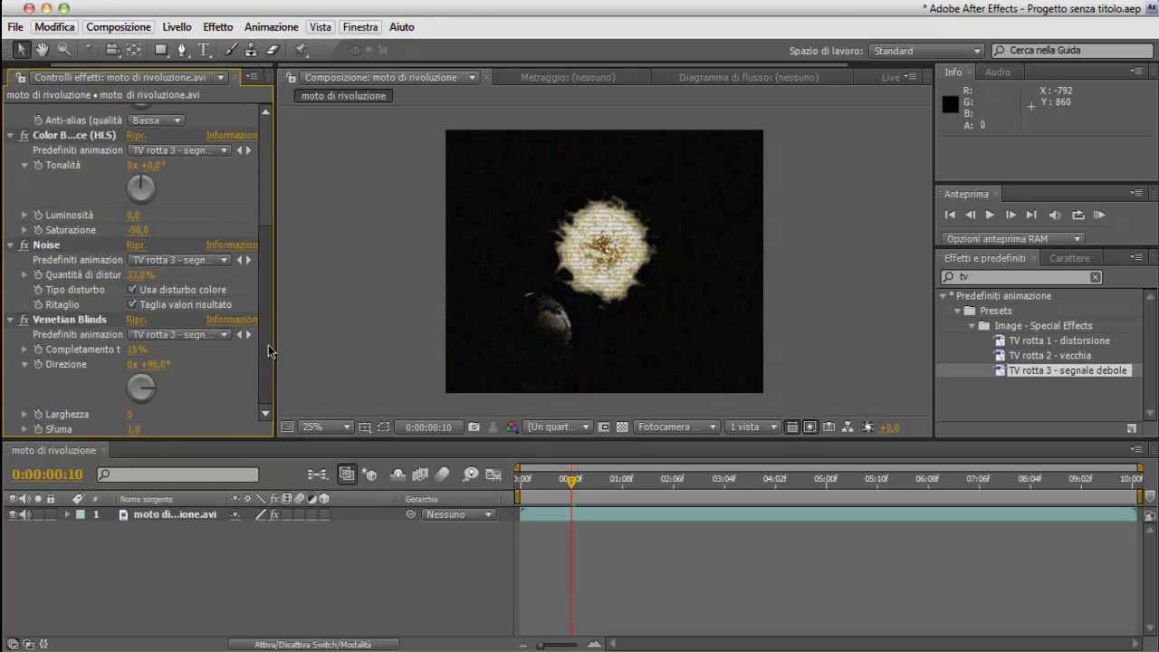
click(24, 320)
click(25, 319)
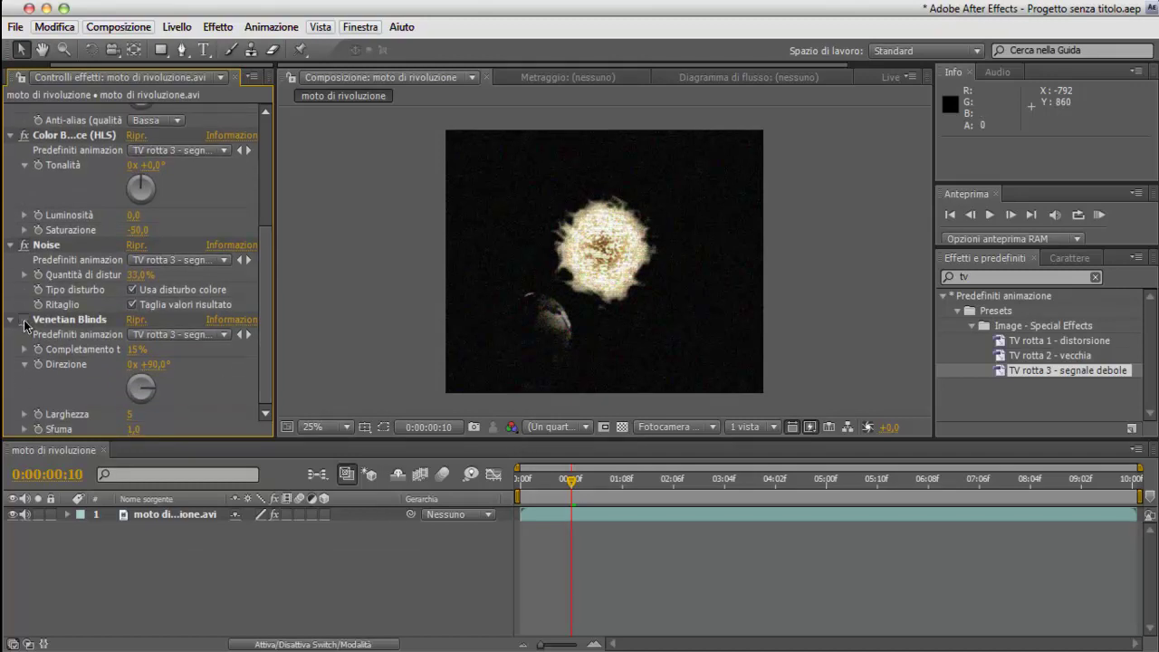
click(25, 320)
click(24, 320)
click(24, 320)
click(25, 322)
click(26, 322)
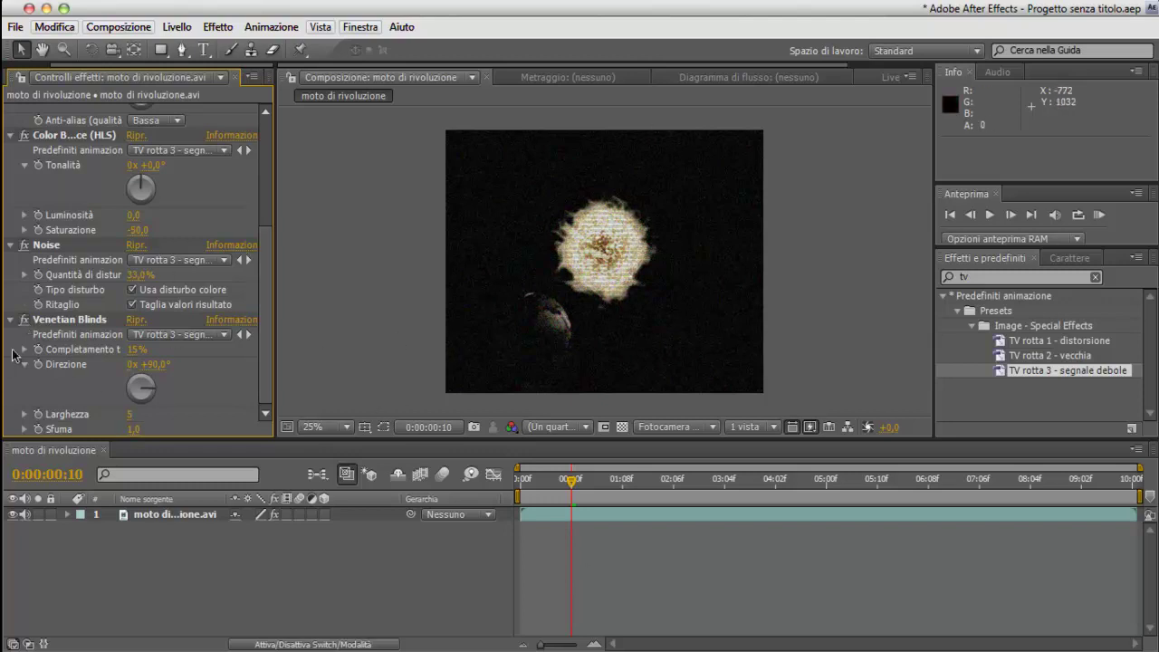
click(26, 322)
click(25, 323)
drag(269, 381, 265, 205)
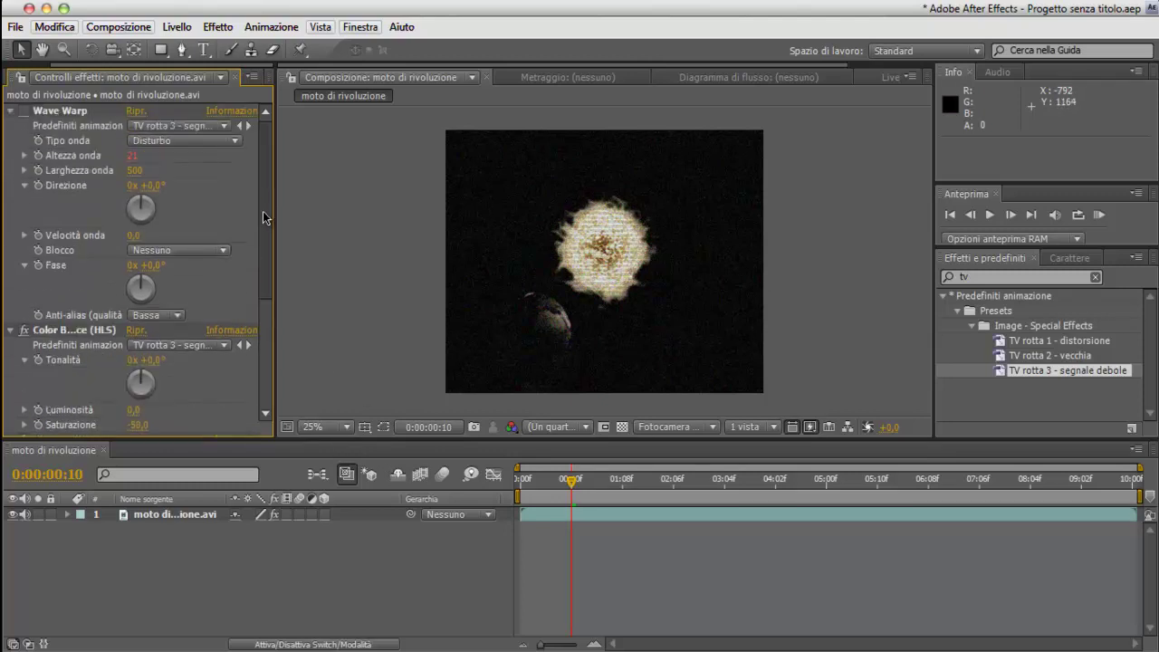
click(25, 111)
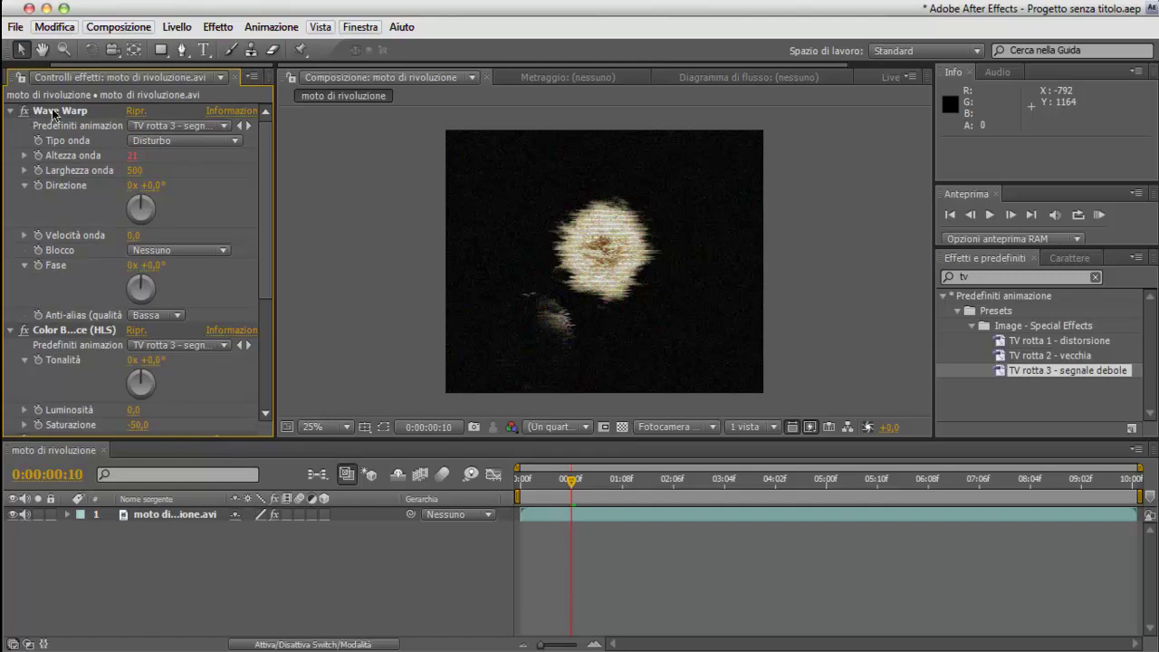
Show Wave Warp's properties in the timeline and scrub Wave Speed up, then back to 0.
click(58, 111)
key(s)
key(s)
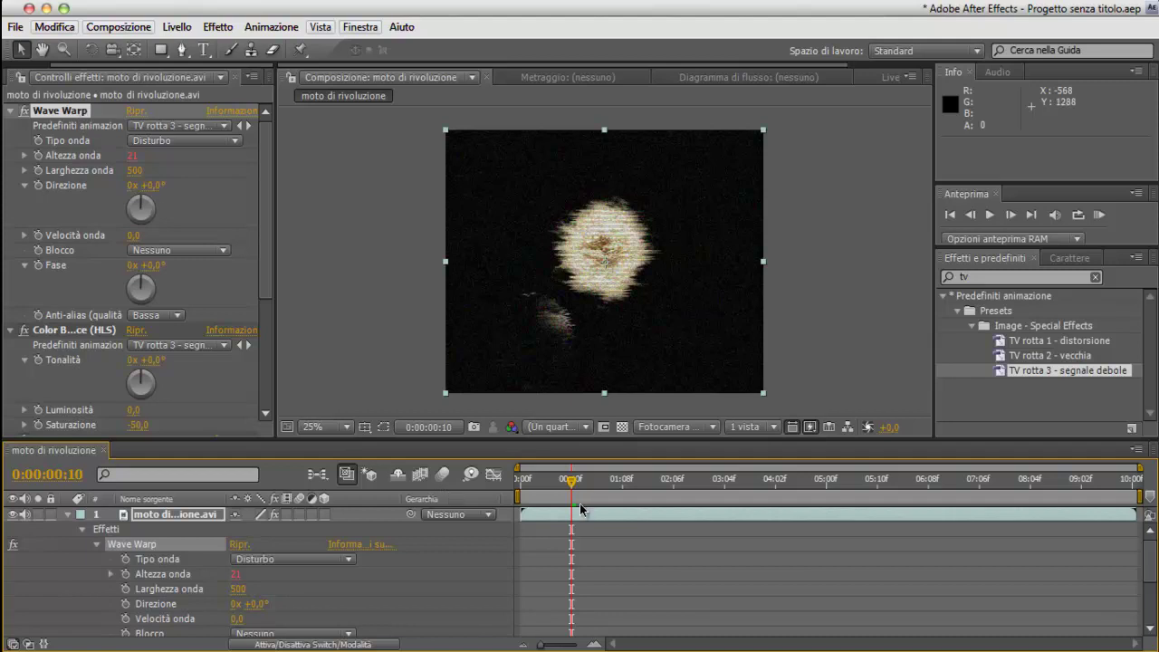
mouse_move(1152, 576)
mouse_down()
mouse_move(1151, 602)
mouse_move(1150, 582)
mouse_up()
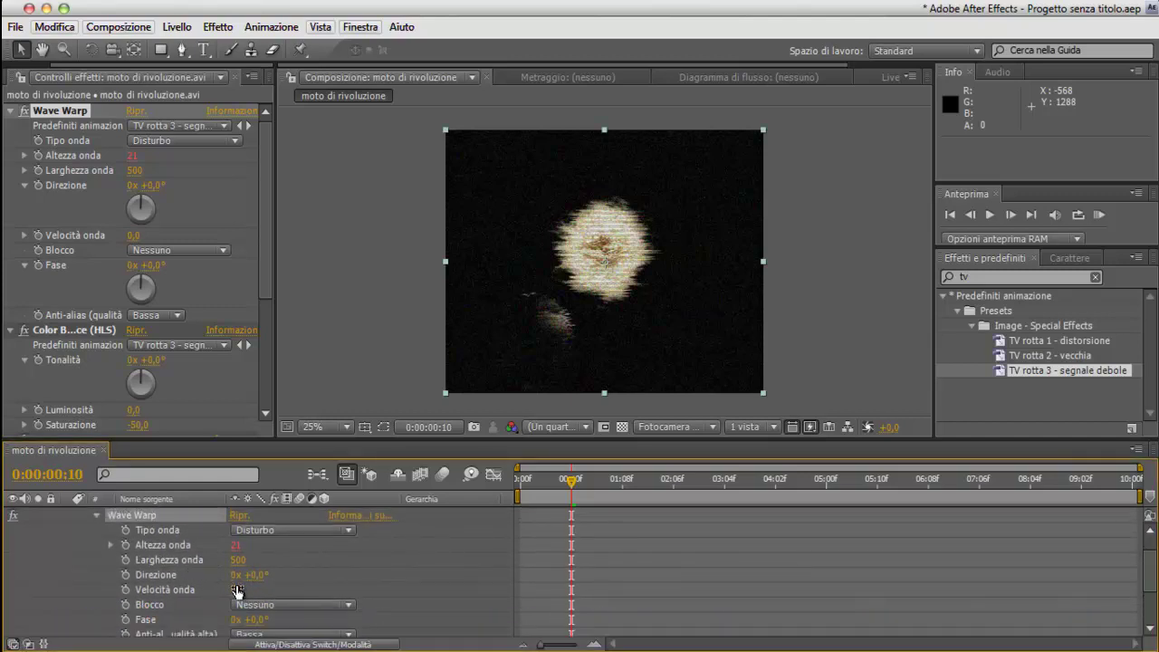
drag(238, 591, 716, 598)
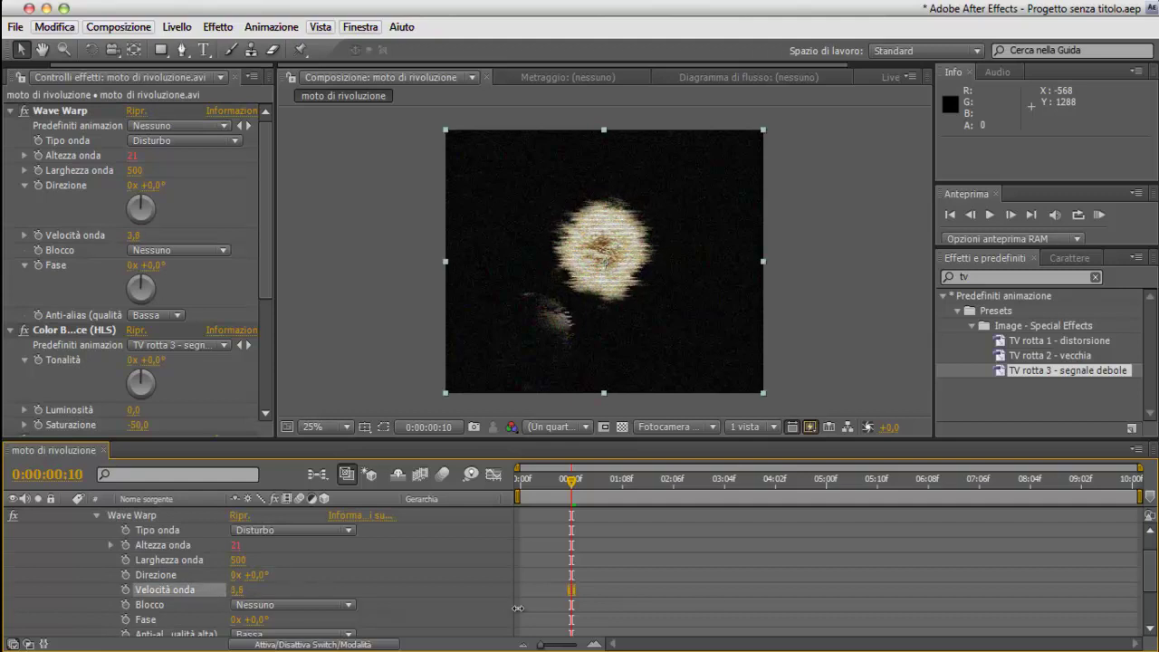
mouse_move(715, 599)
mouse_down()
mouse_move(576, 633)
mouse_move(528, 567)
mouse_up()
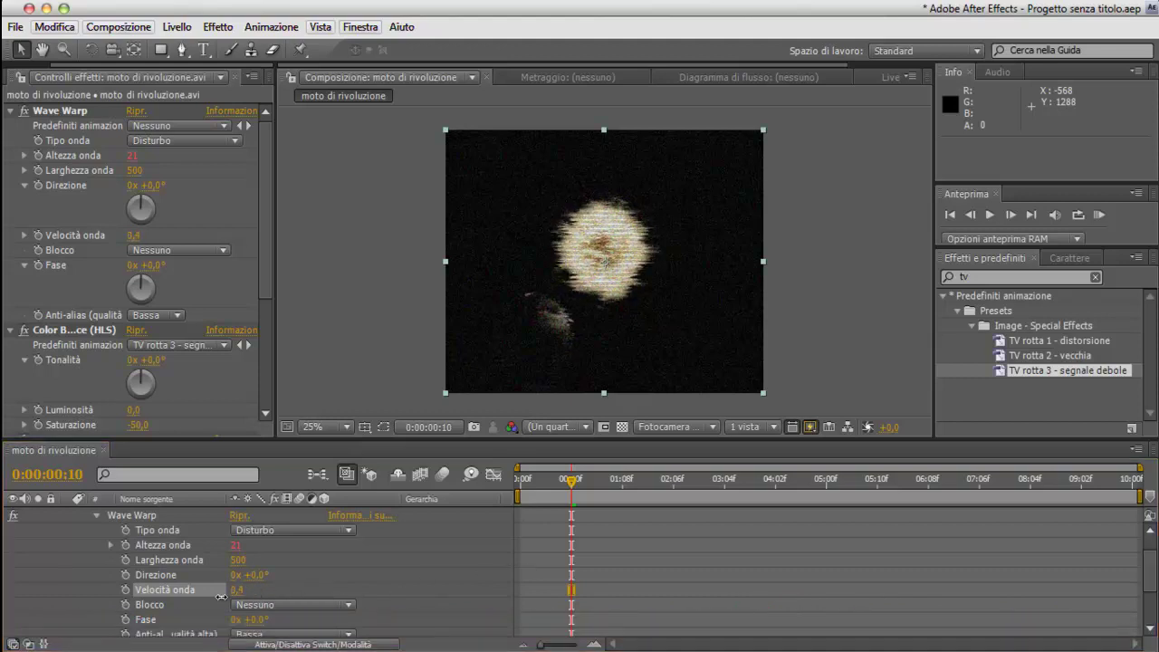
mouse_move(221, 601)
mouse_down()
mouse_move(252, 592)
mouse_move(226, 568)
mouse_up()
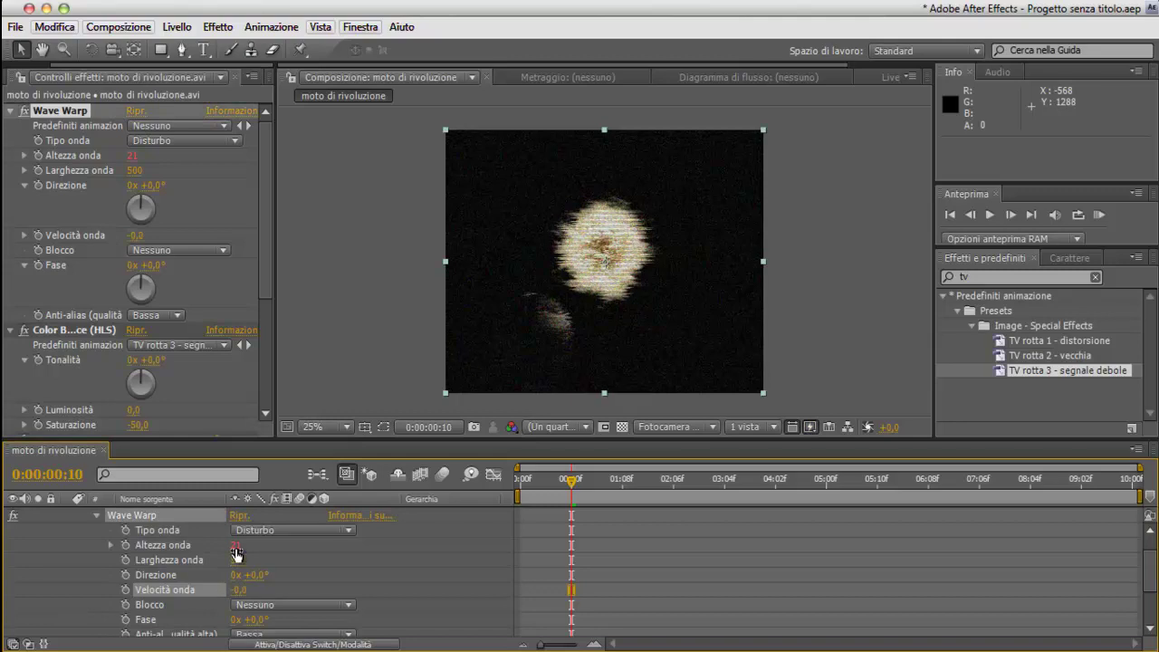
Deselect the property and move the playhead to frame 4.
click(237, 545)
click(334, 545)
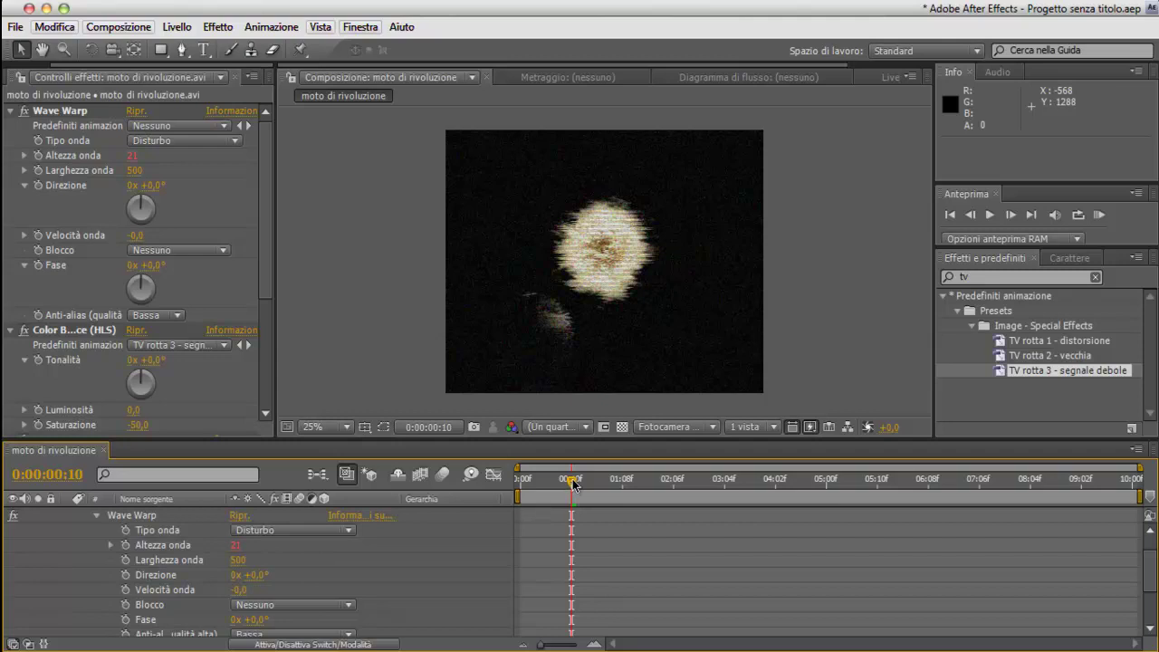
click(530, 493)
drag(530, 493, 541, 489)
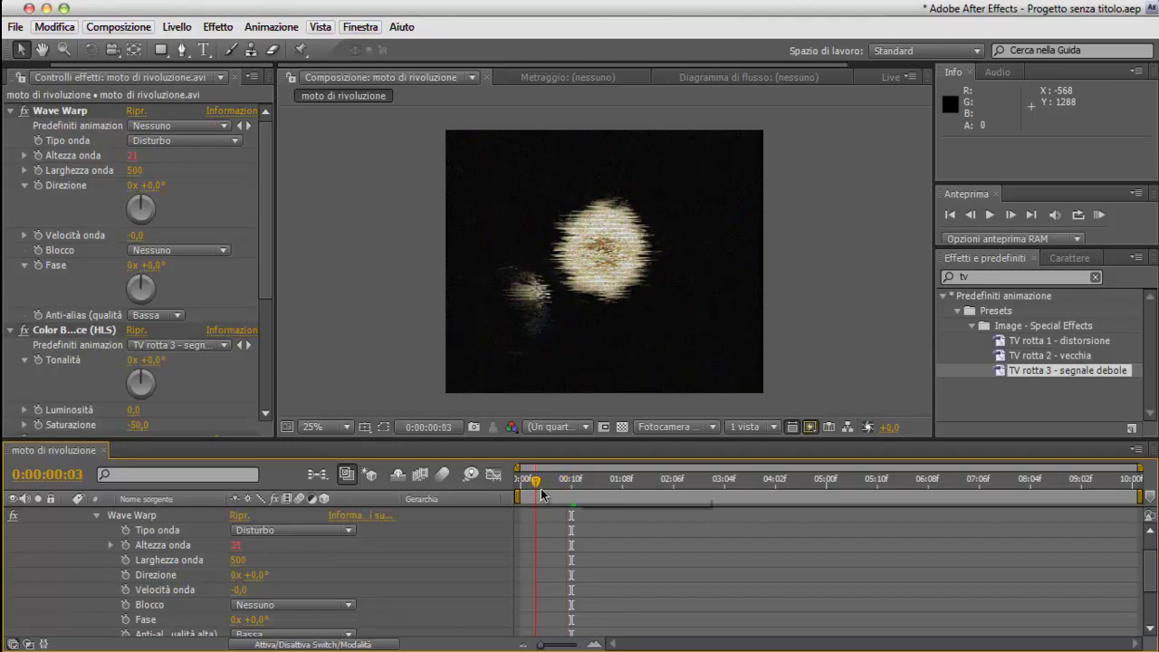
click(541, 488)
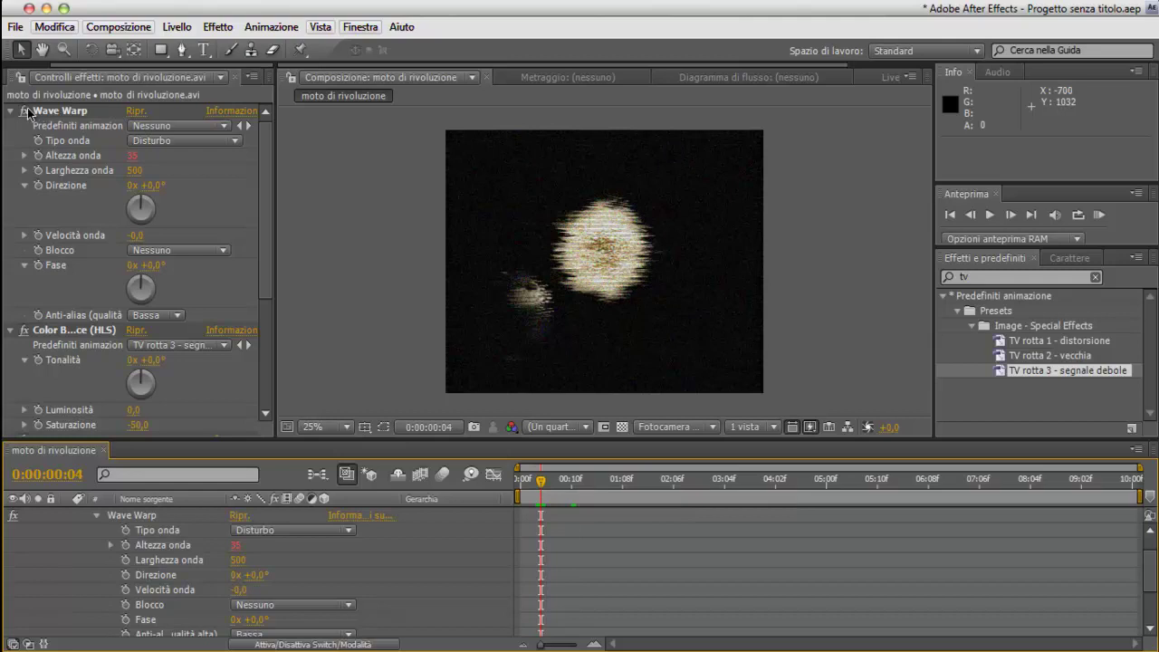
click(167, 140)
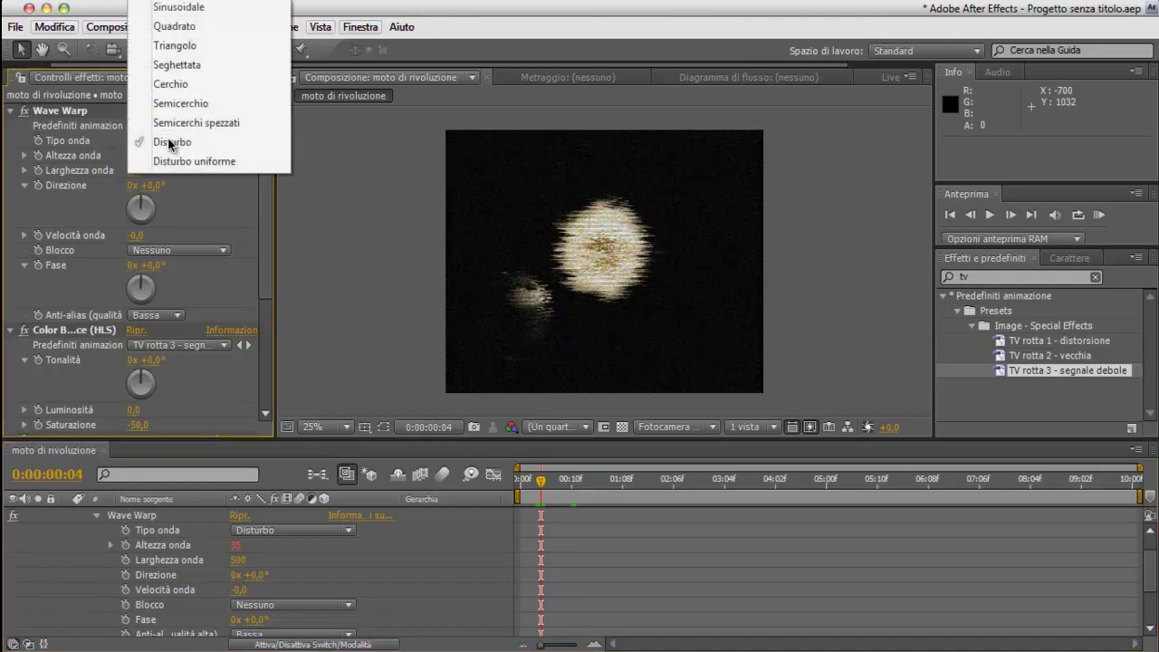
click(139, 139)
click(138, 140)
click(145, 157)
click(154, 140)
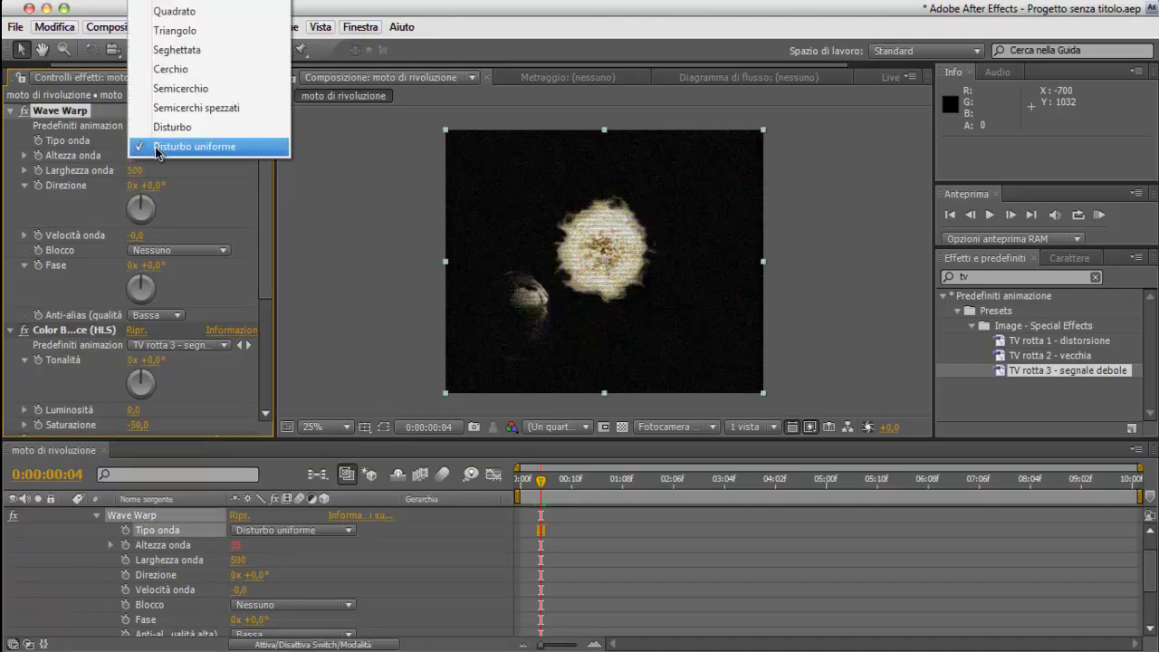
click(164, 114)
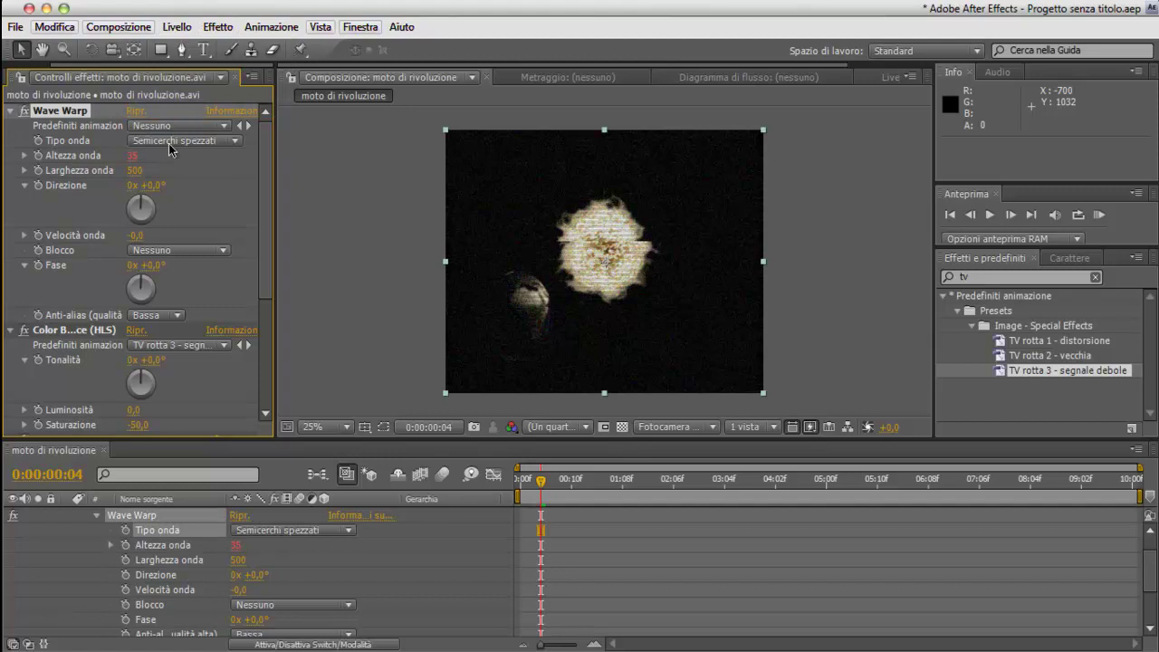
click(168, 143)
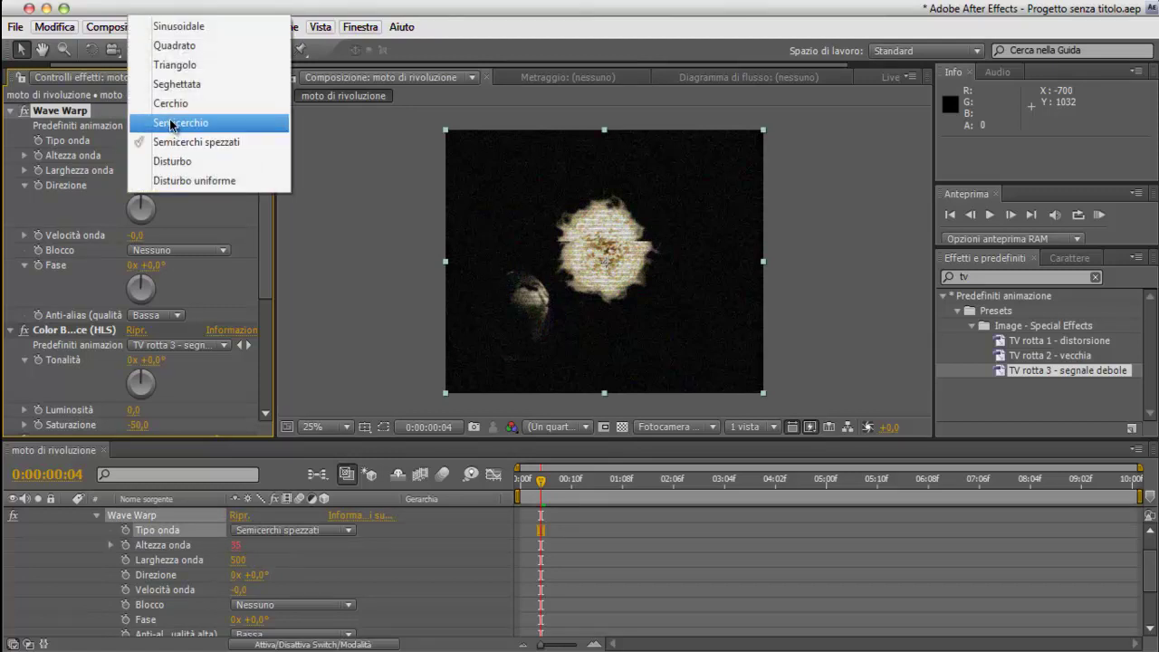
click(174, 124)
click(168, 140)
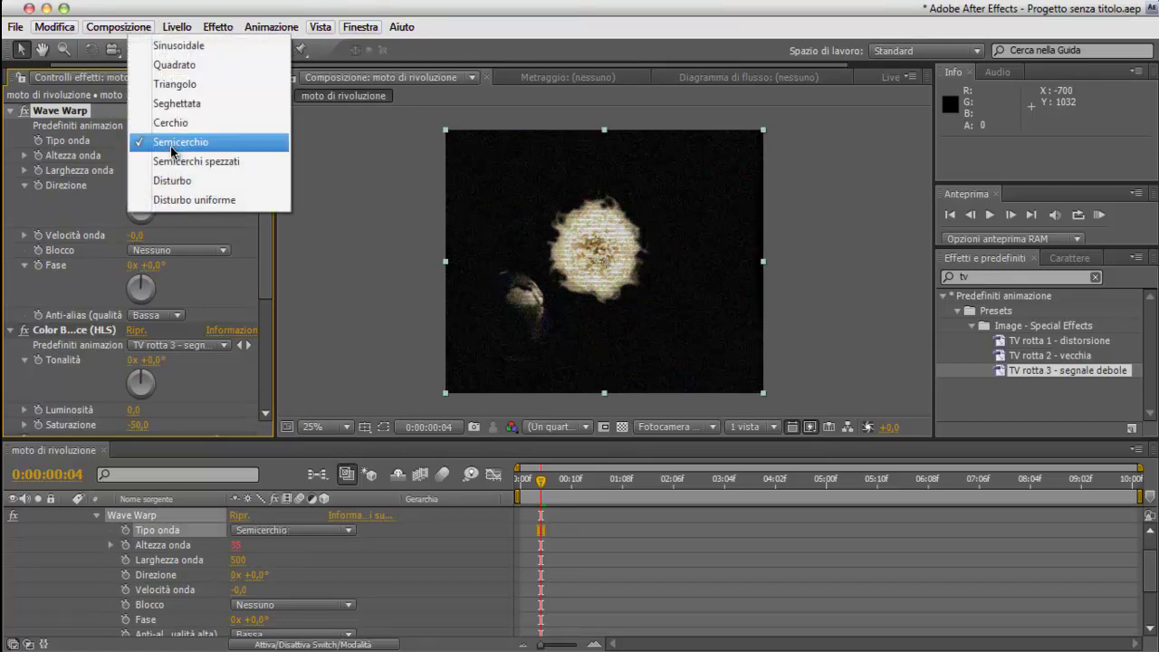
click(169, 183)
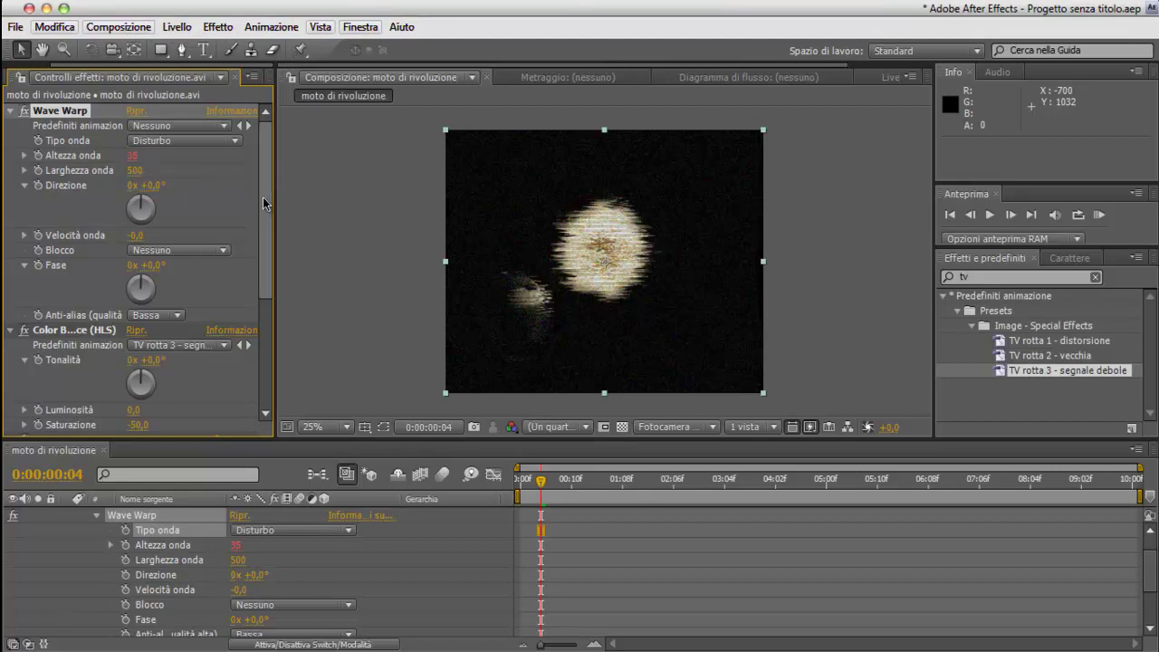
drag(266, 214, 266, 320)
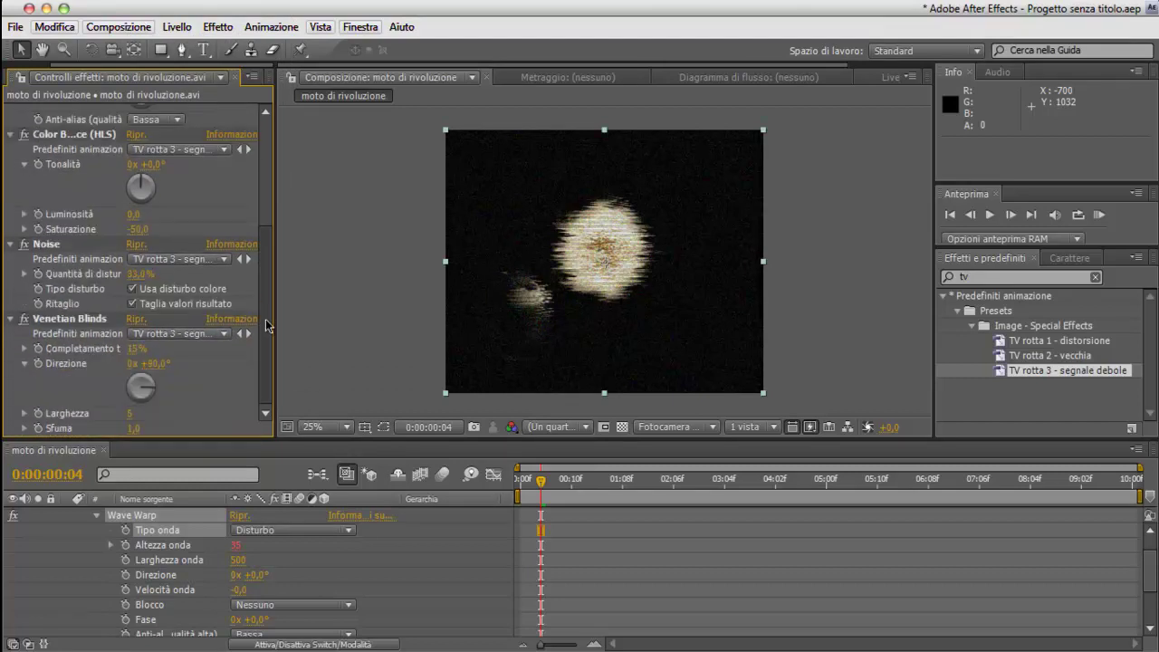
Preview the effect later in the clip, clear the 'tv' effects search, and deselect the layer.
drag(268, 335, 250, 124)
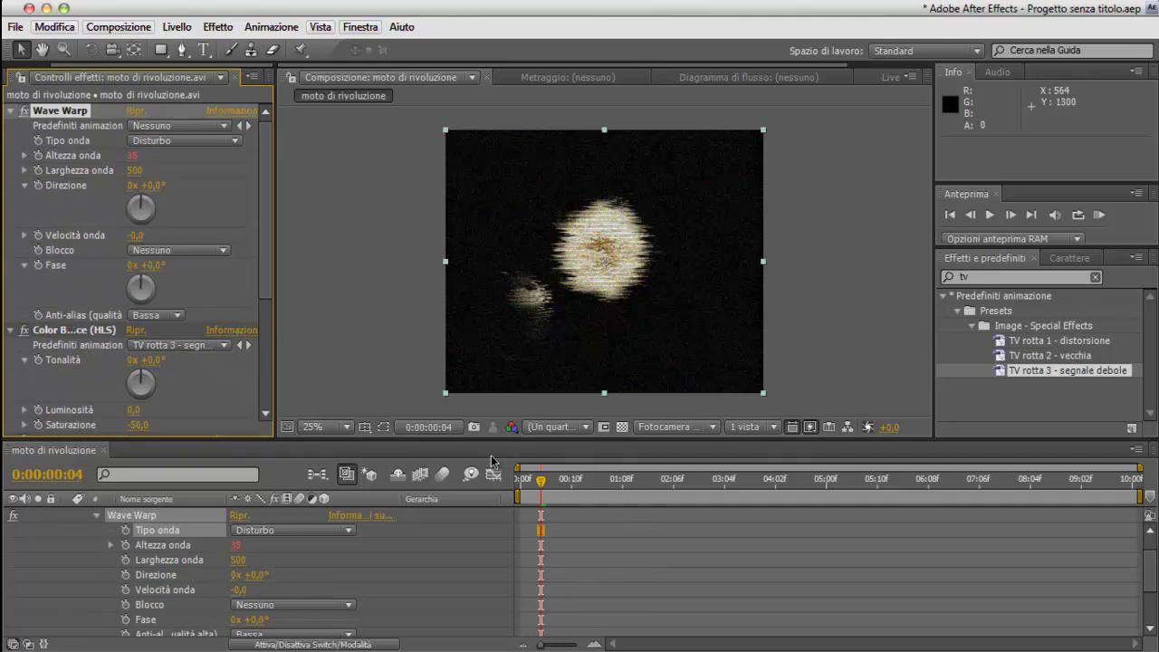
mouse_move(541, 486)
mouse_down()
mouse_move(1037, 559)
mouse_move(471, 632)
mouse_up()
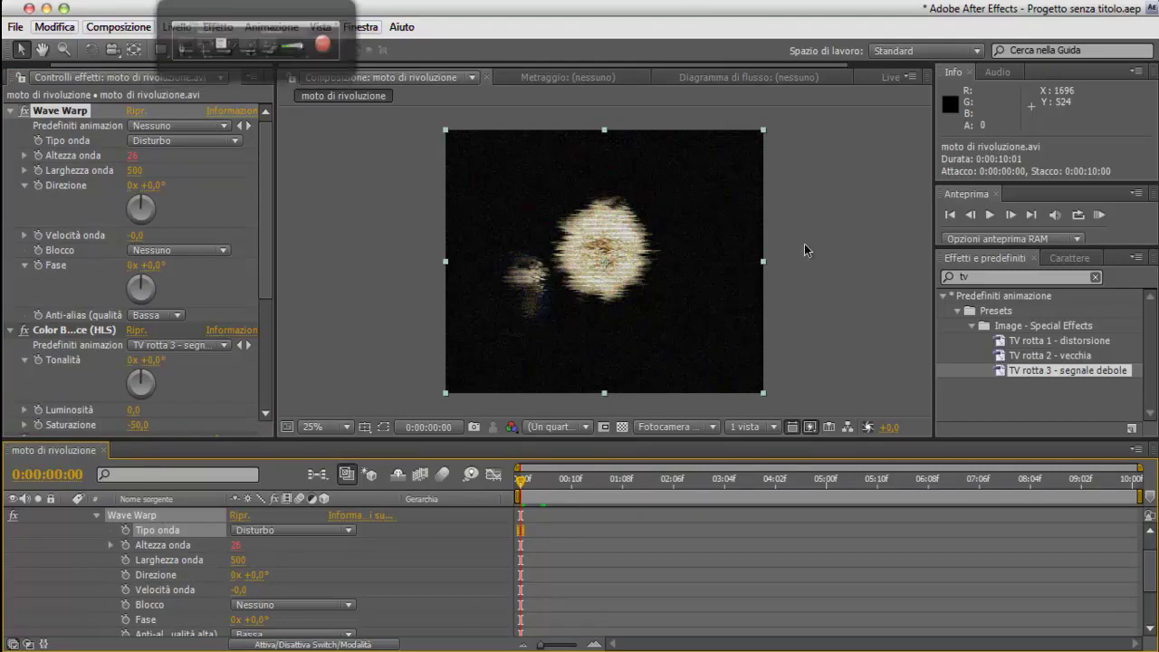
click(1095, 277)
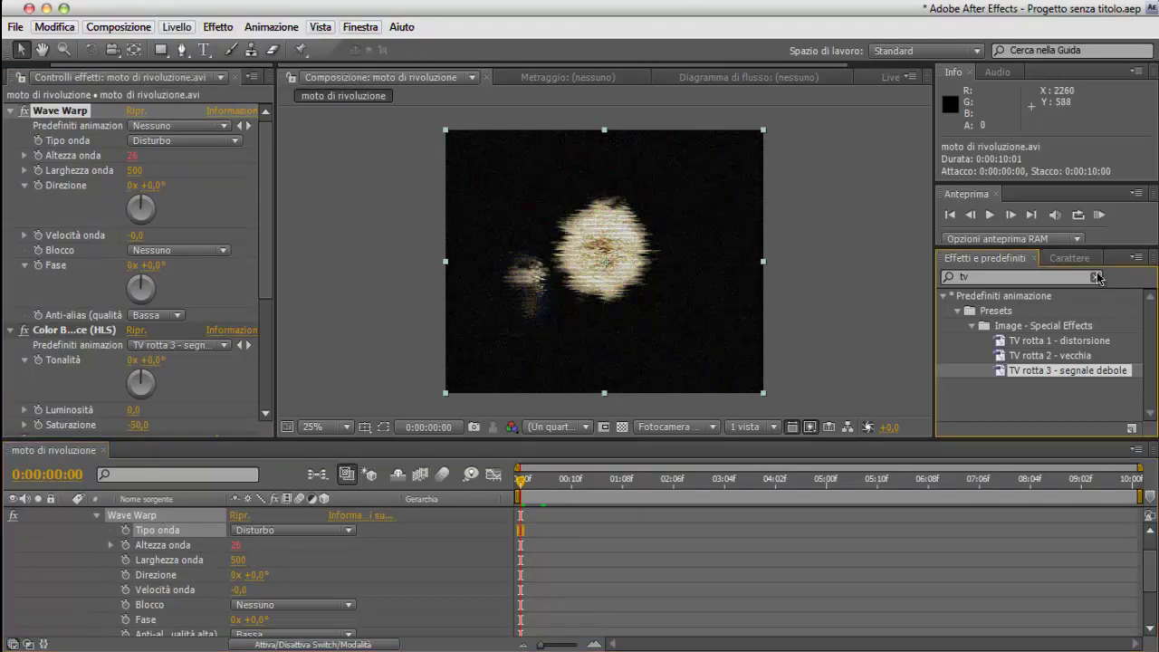
click(377, 356)
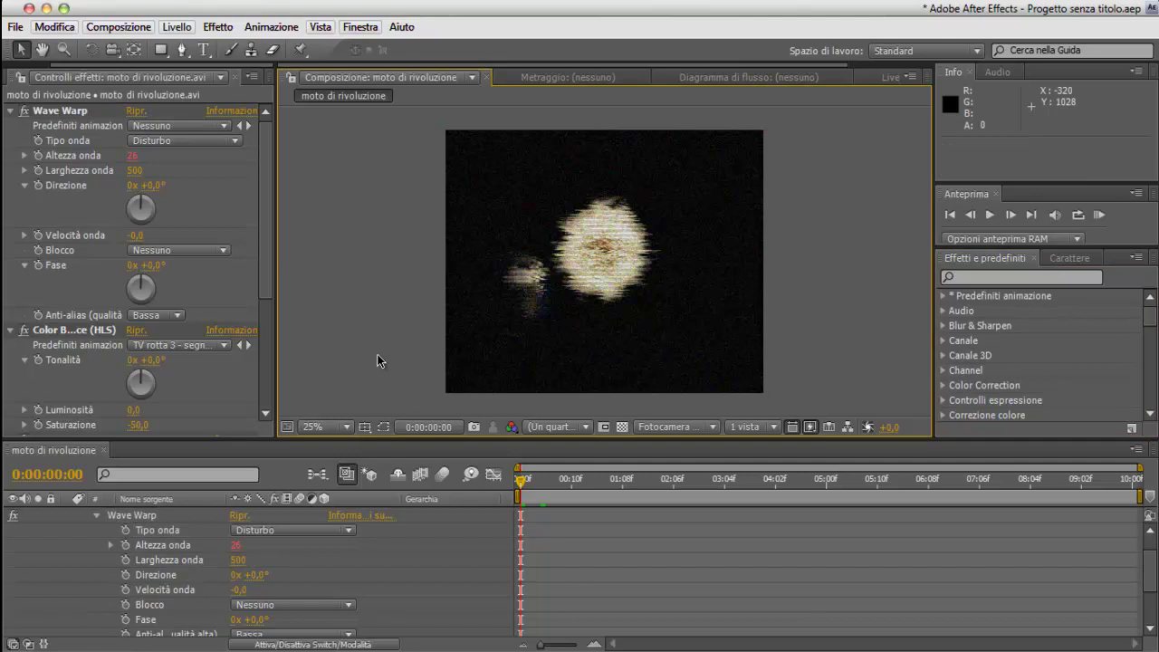